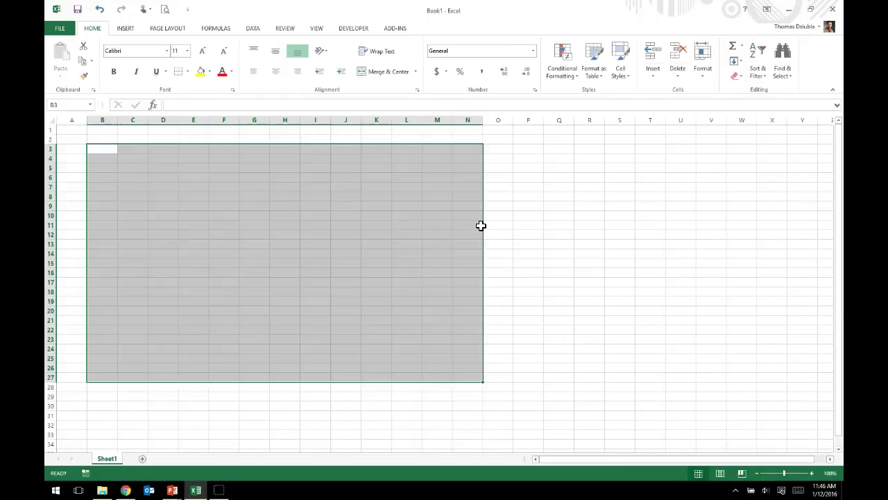
- Add two new worksheets to the workbook and return to Sheet1
click(307, 168)
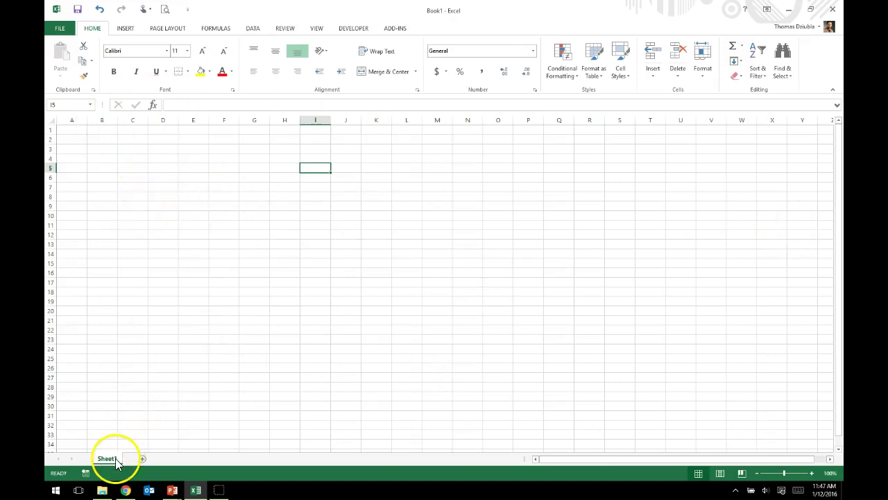
click(142, 458)
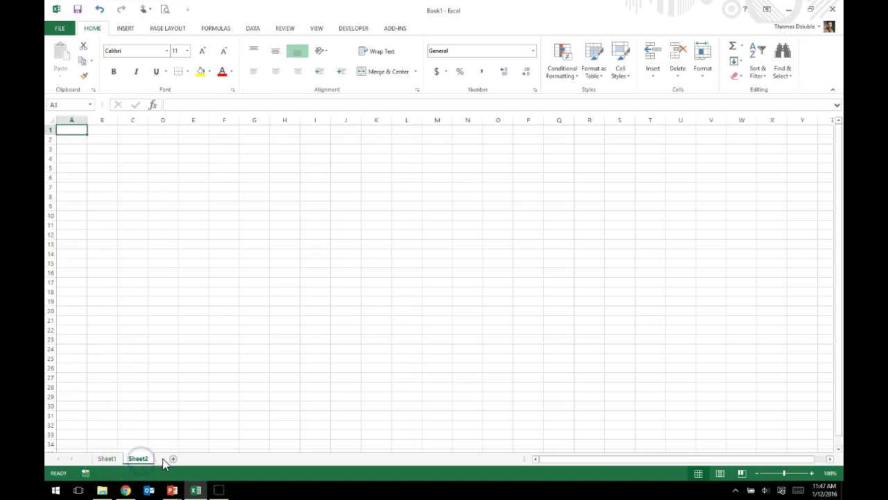
click(173, 460)
click(108, 459)
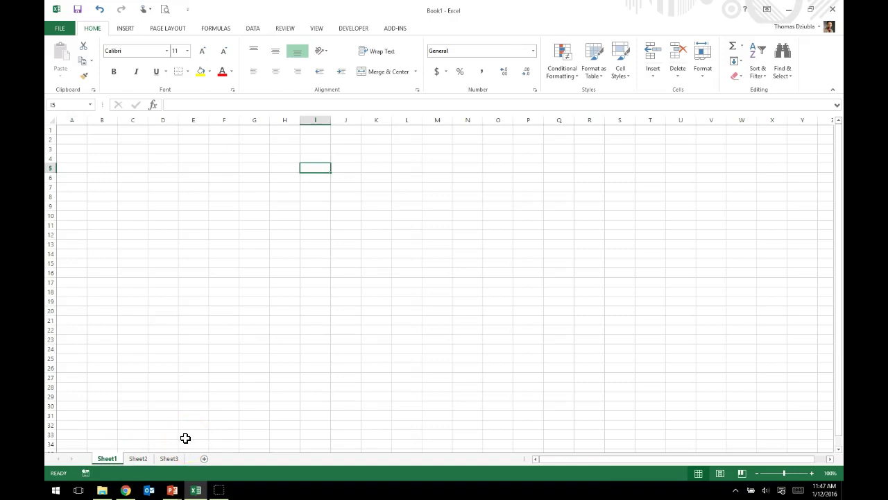
click(136, 215)
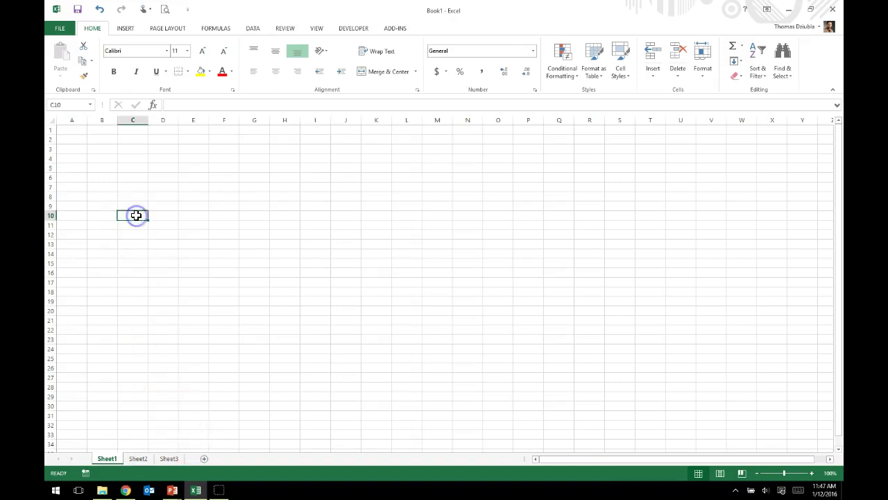
click(111, 168)
click(73, 133)
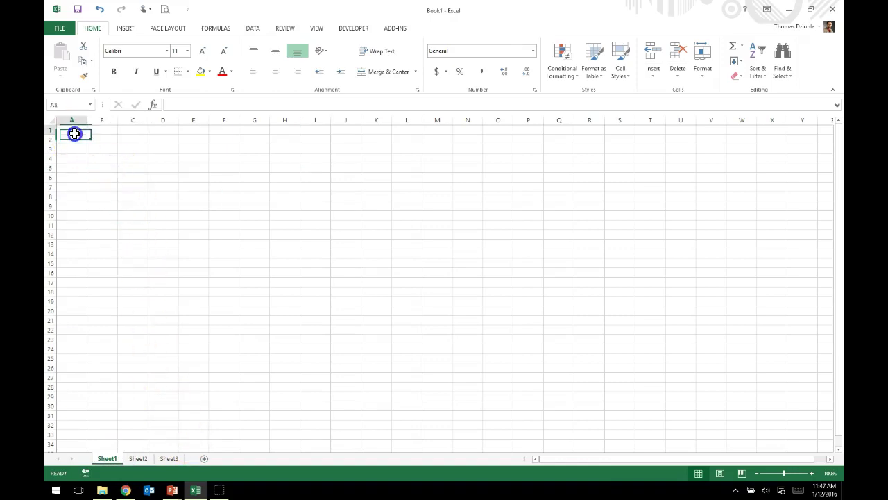
click(208, 176)
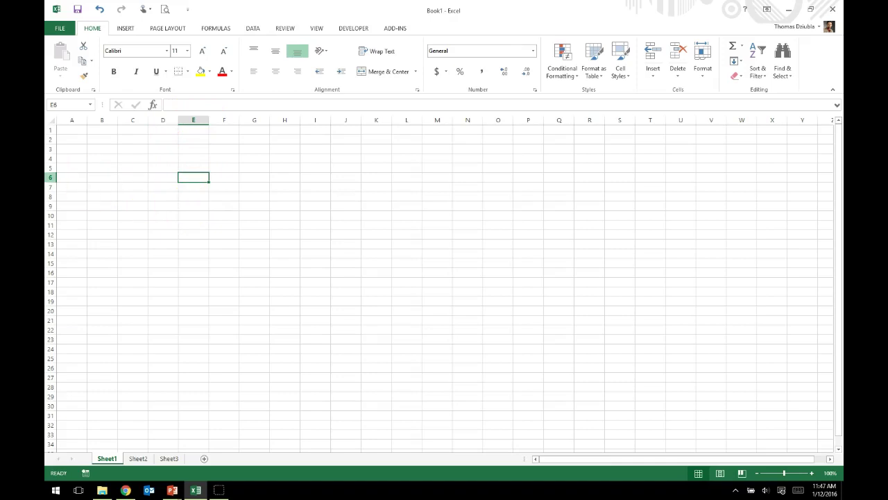
click(291, 216)
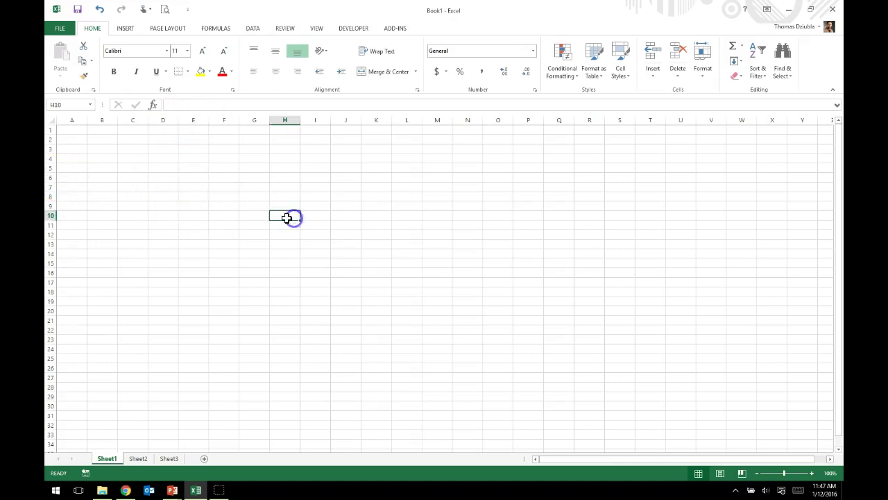
click(76, 139)
click(320, 233)
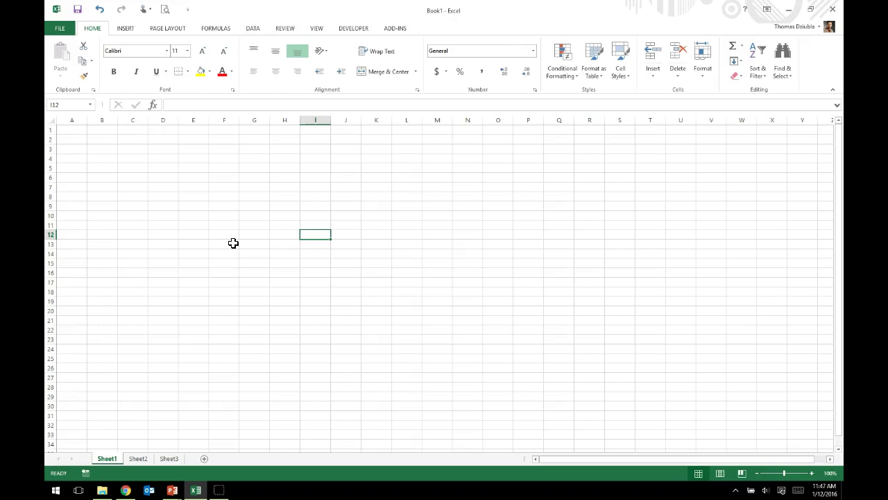
click(228, 200)
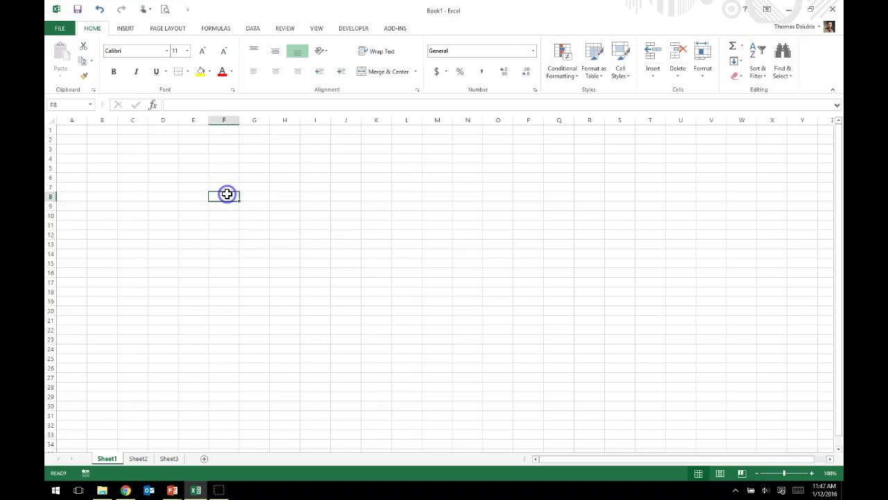
click(109, 147)
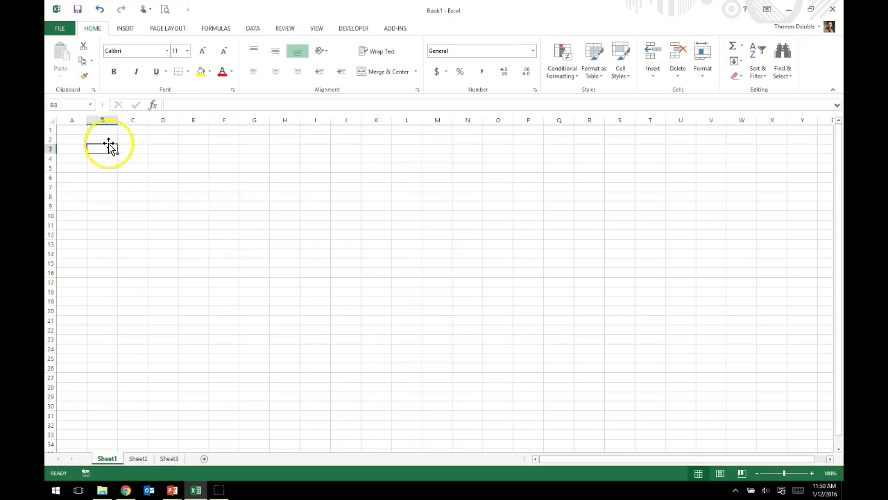
- Select the cell block C4:K18, and in reverse direction the block from Q19 back to D3
drag(109, 147, 368, 293)
click(138, 154)
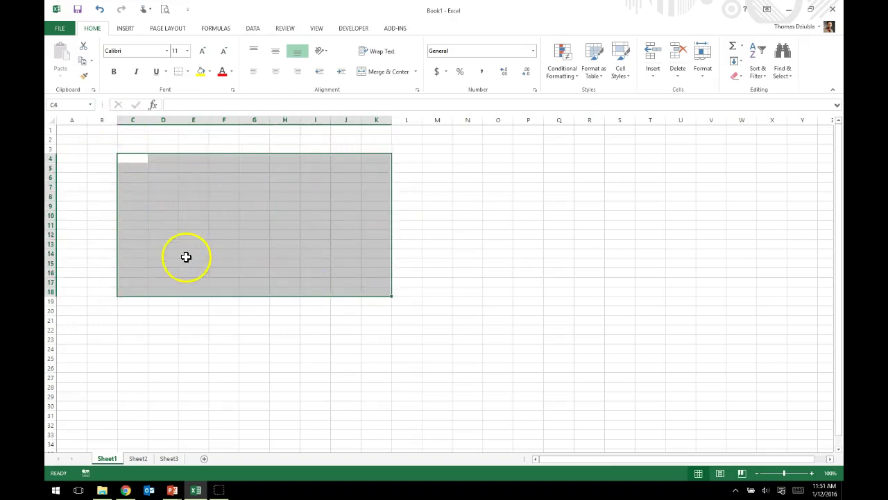
drag(559, 300, 166, 153)
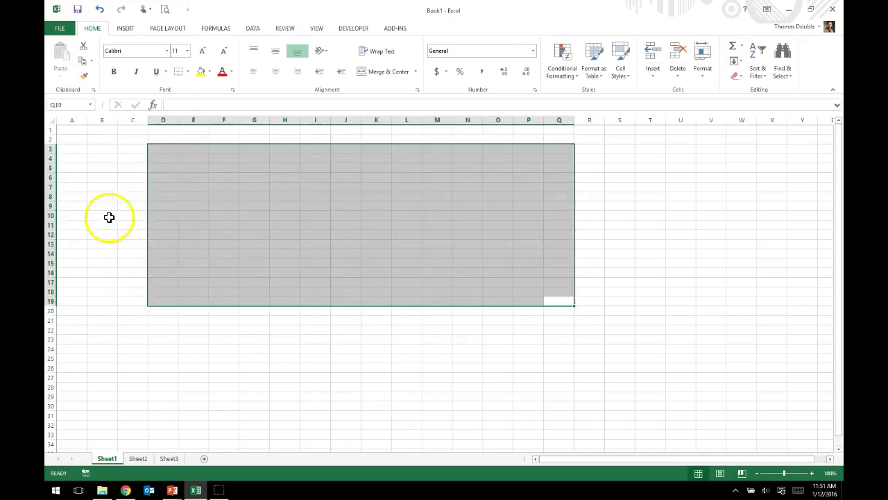
- Select B10:M26, enter random filler text in its first cell, and delete that text again
drag(107, 218, 429, 365)
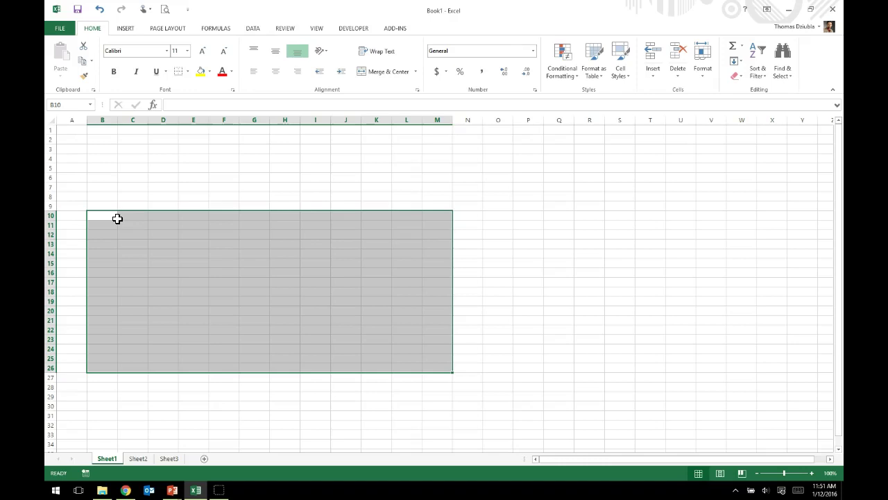
text(sdajkfhasdjfhksladkcvn)
key(Return)
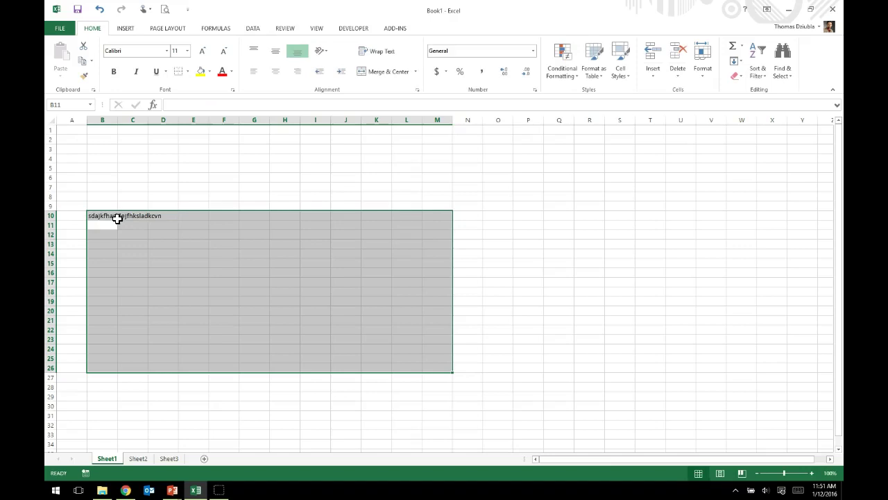
key(shift+Return)
key(Delete)
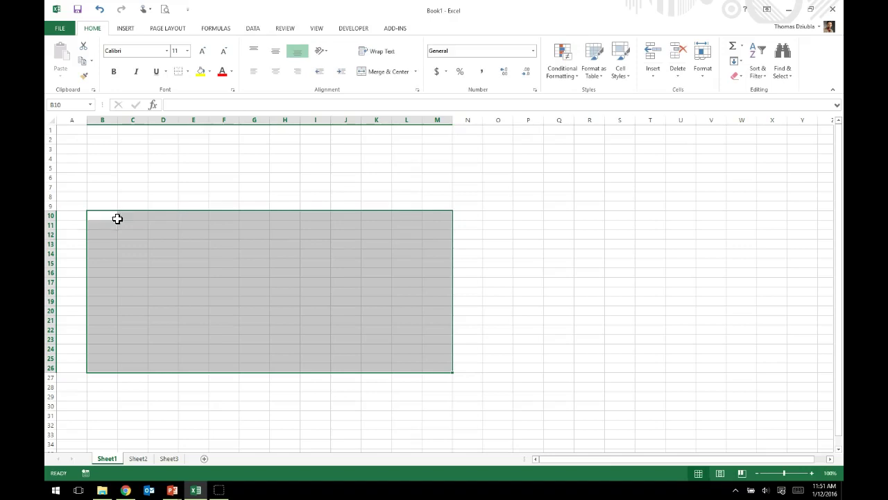
- Select D7:F16 as the data entry range and enter the headings "Distance" in D7 and "(miles)" in D8
click(154, 185)
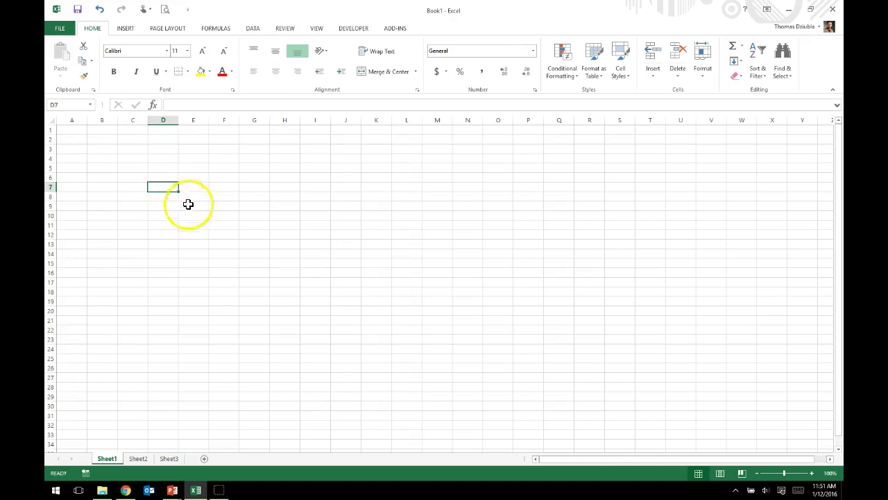
drag(163, 187, 231, 272)
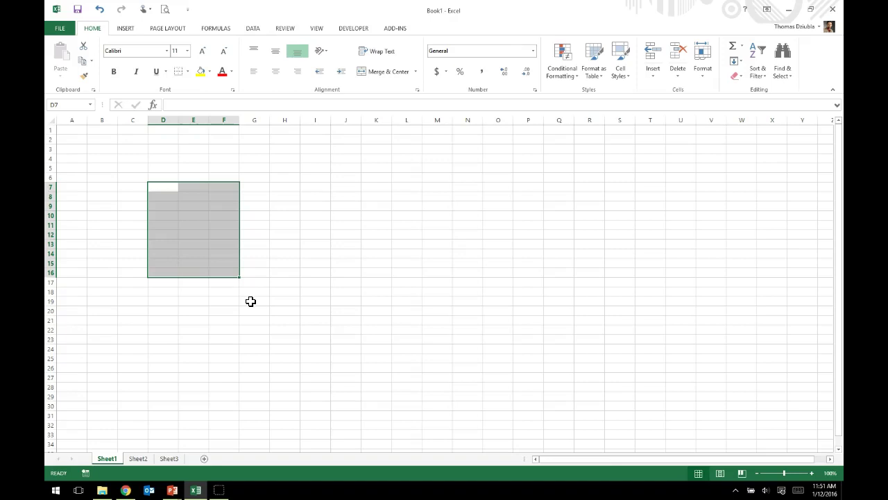
text(Distance)
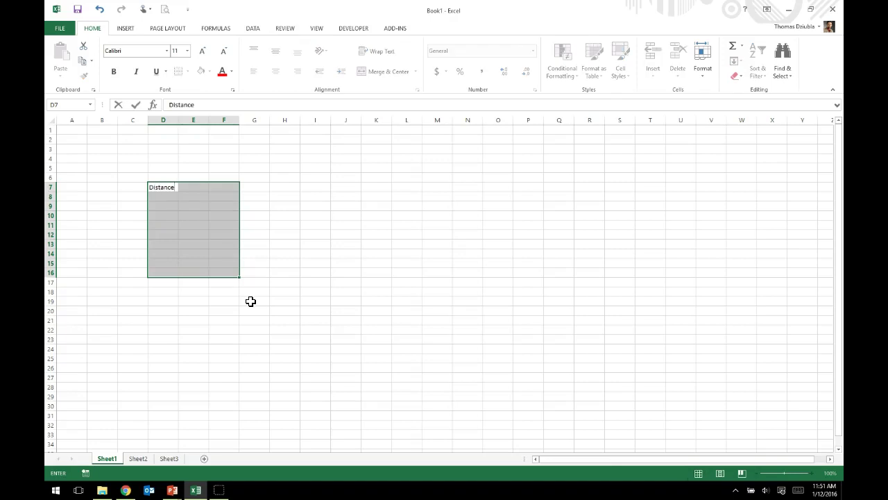
key(Return)
text(()
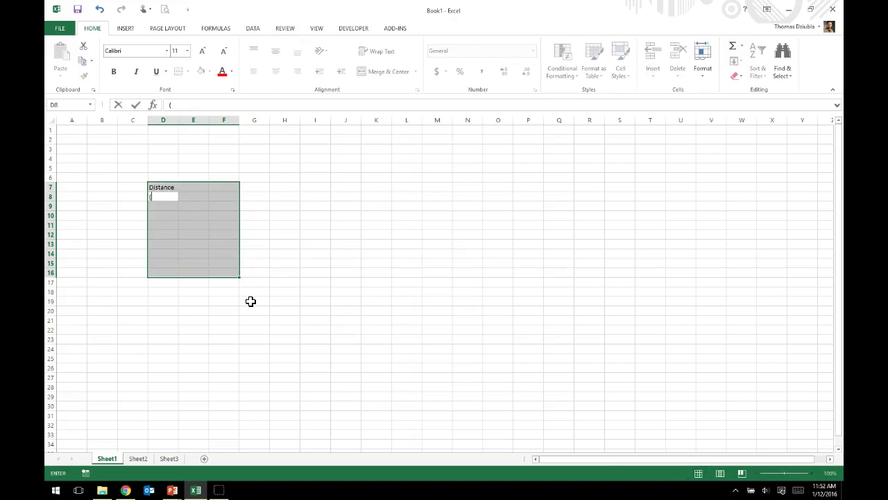
text(miles)
key(Return)
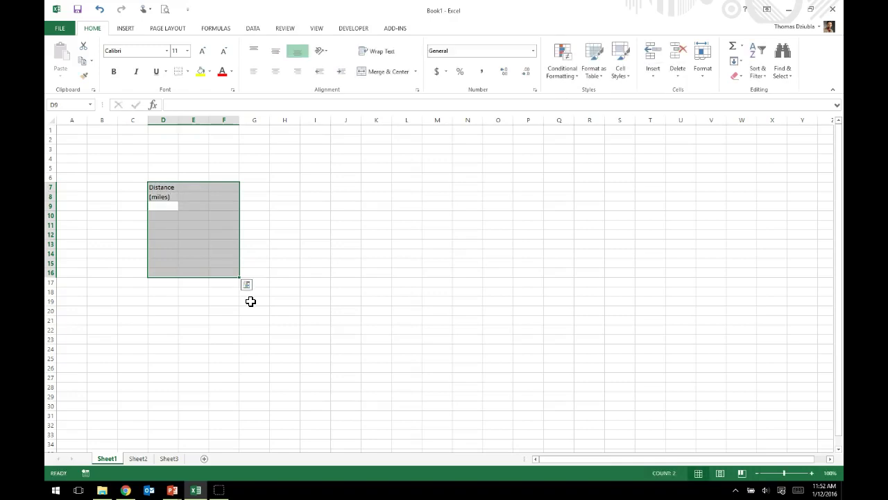
- Fill D9:D16 with the distances 10, 23, 123, 123, 4, 21, 2 and 123
text(10)
key(Return)
text(23)
key(Return)
text(123)
key(Return)
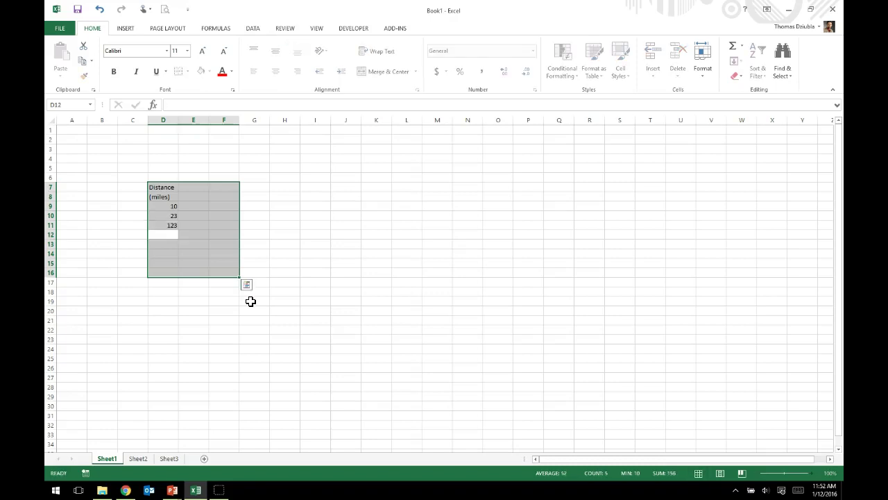
text(123)
key(Return)
text(4)
key(Return)
text(21)
key(Return)
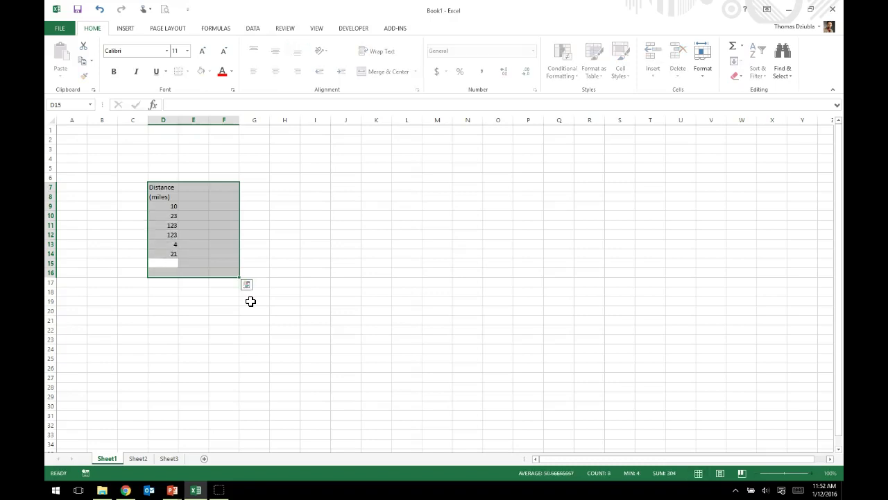
text(2)
key(Return)
text(123)
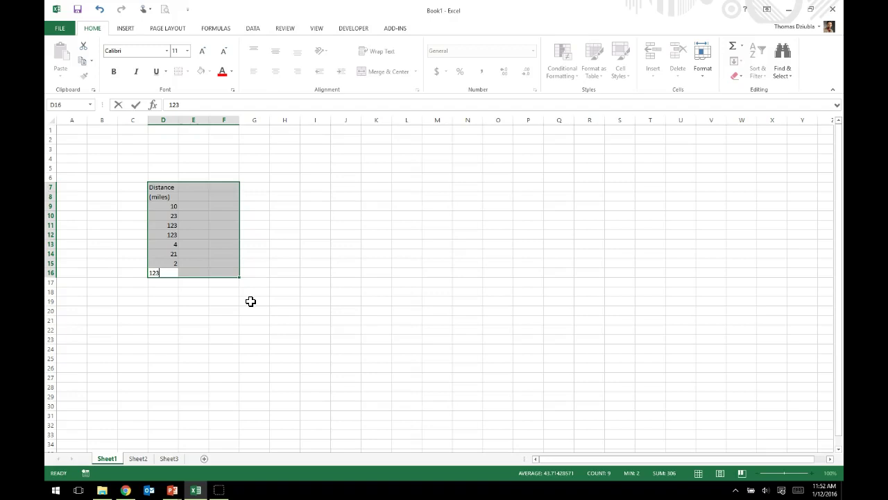
key(Return)
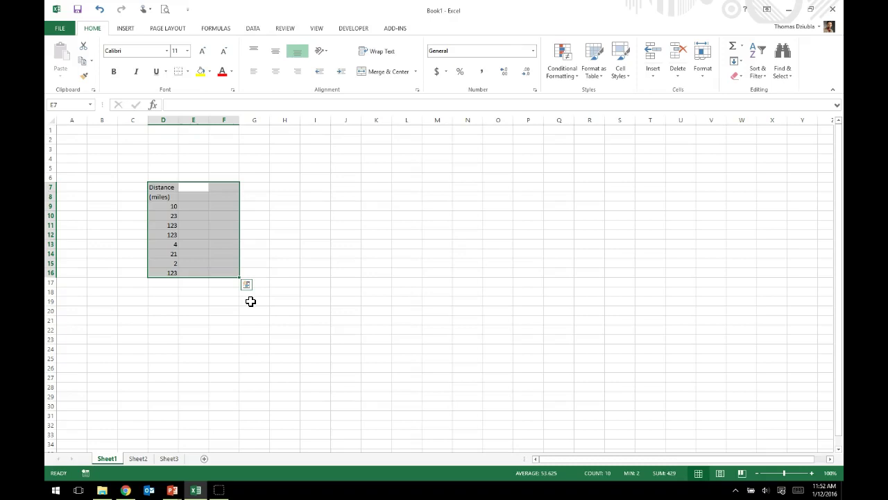
- Move the active cell column by column through the selected range, forwards to E12, back to D14, and on to D16
key(Return)
key(Return)
key(Return)
key(Return)
key(Return)
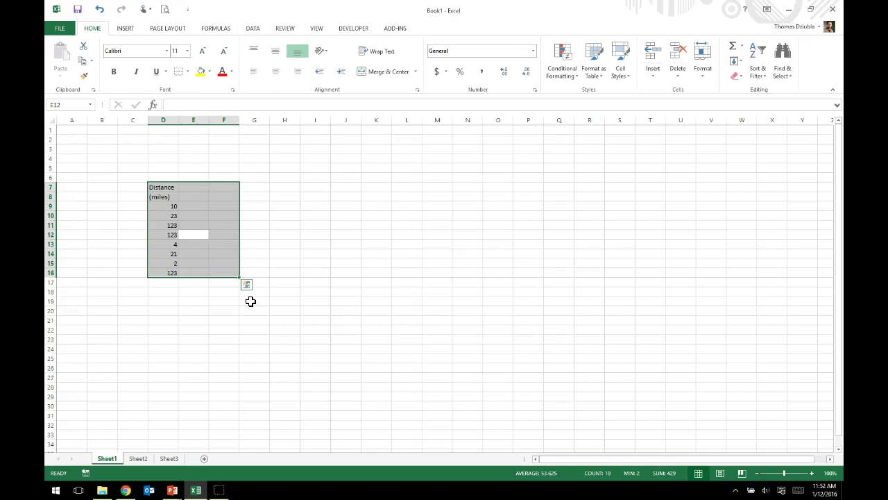
key(shift+Return)
key(shift+Return)
key(shift+Return)
key(shift+Return)
key(shift+Return)
key(shift+Return)
key(shift+Return)
key(shift+Return)
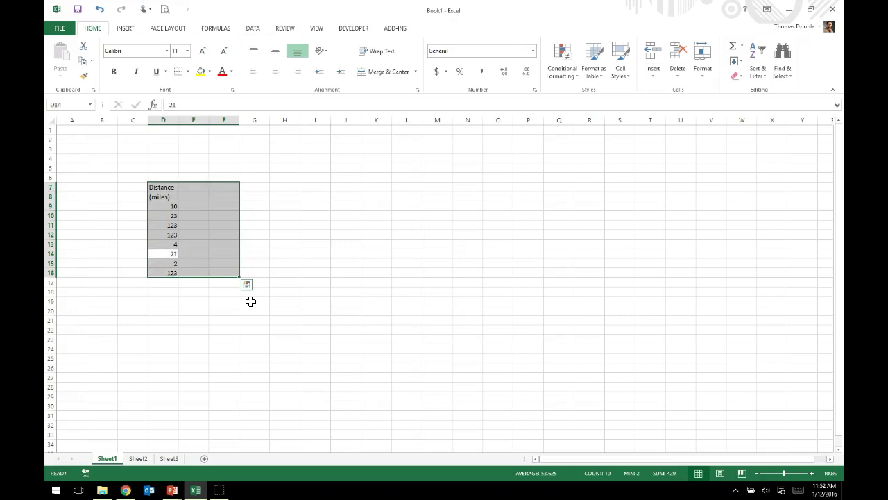
key(Return)
key(Return)
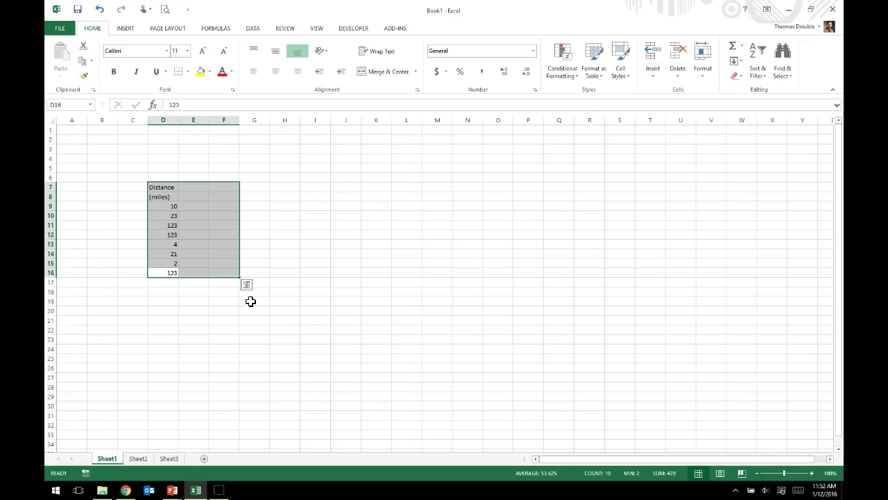
- Move the active cell row by row through the selected range, wrapping around to F10
key(Tab)
key(Tab)
key(Tab)
key(Tab)
key(Tab)
key(Tab)
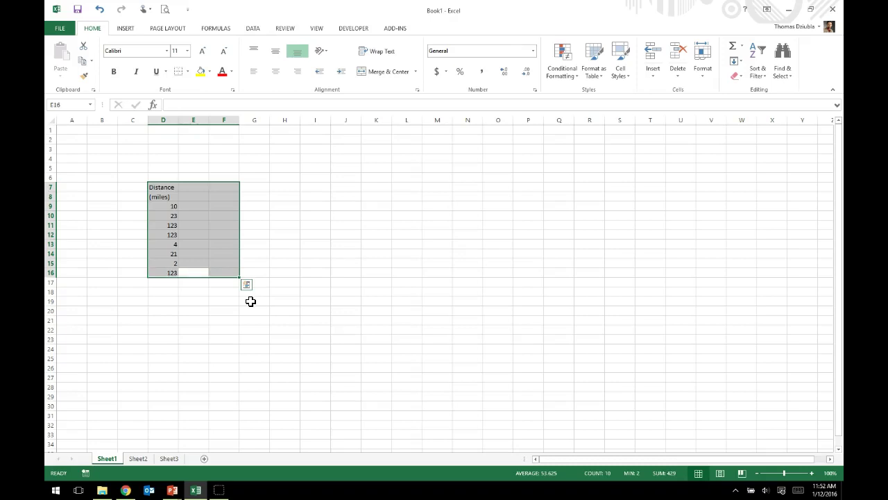
key(Tab)
key(Tab)
key(Tab)
key(Tab)
key(Tab)
key(Tab)
key(Tab)
key(Tab)
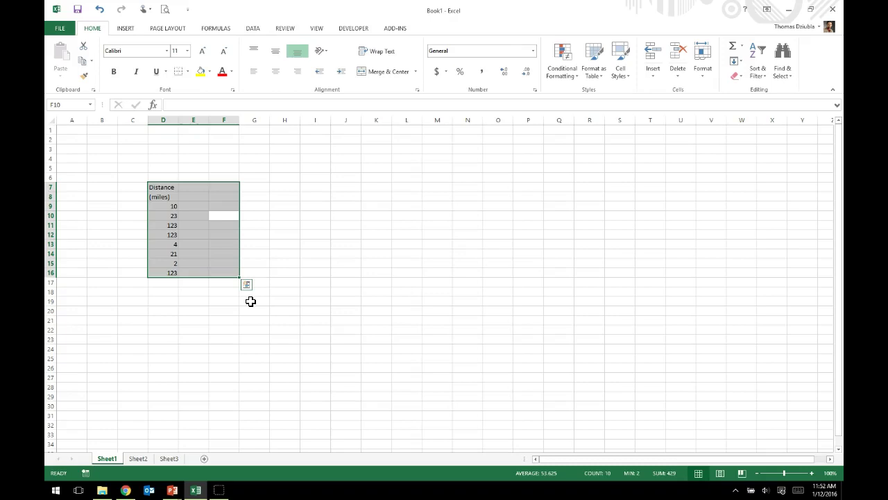
- Move the active cell backwards row by row within the selected range to E7
key(shift+Tab)
key(shift+Tab)
key(shift+Tab)
key(shift+Tab)
key(shift+Tab)
key(shift+Tab)
key(shift+Tab)
key(shift+Tab)
key(shift+Tab)
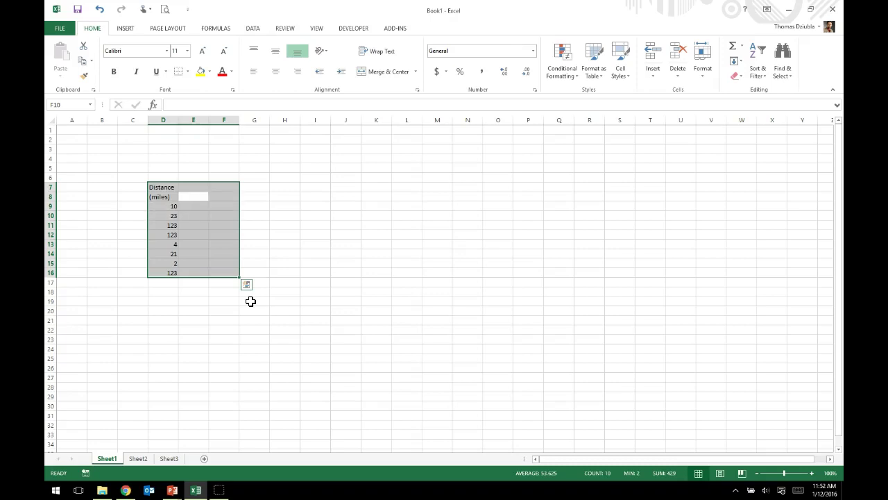
key(shift+Tab)
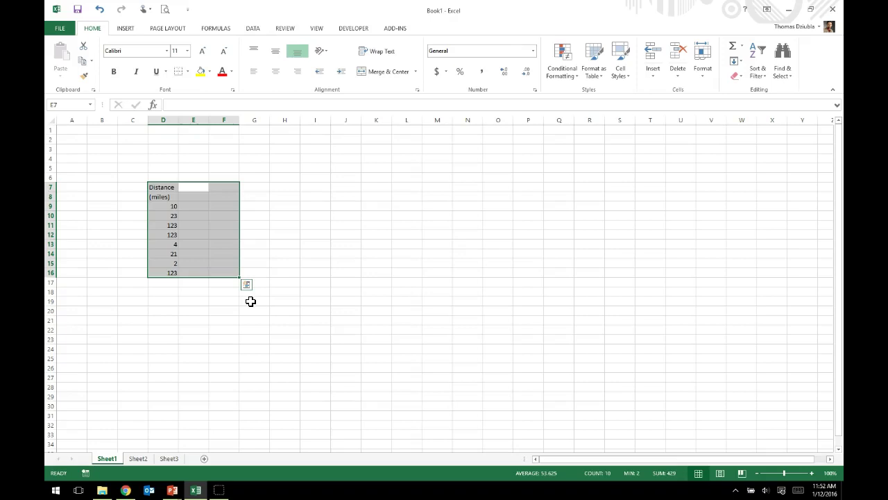
- Enter the second column's headings "time" in E7 and "(hours)" in E8
text(time)
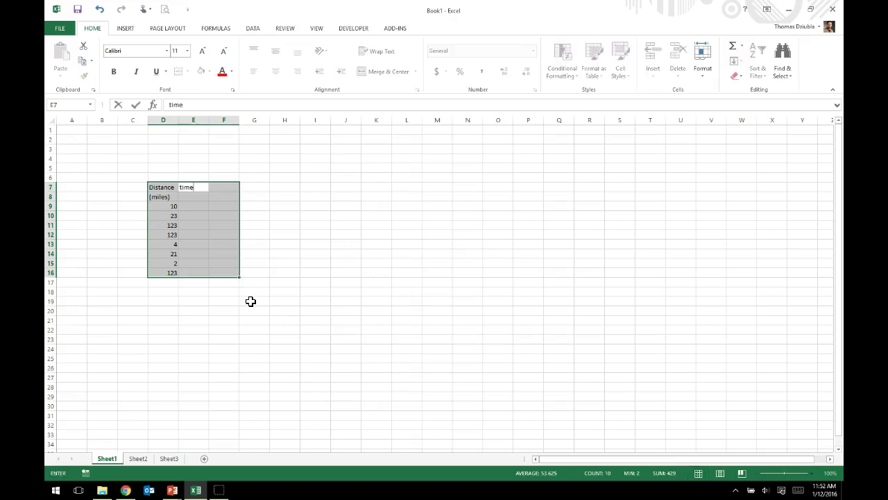
key(Return)
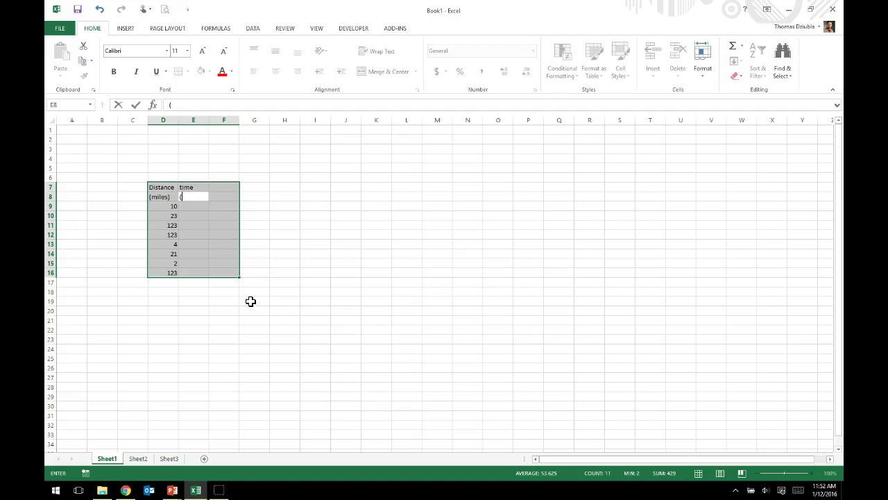
text((hours))
key(Return)
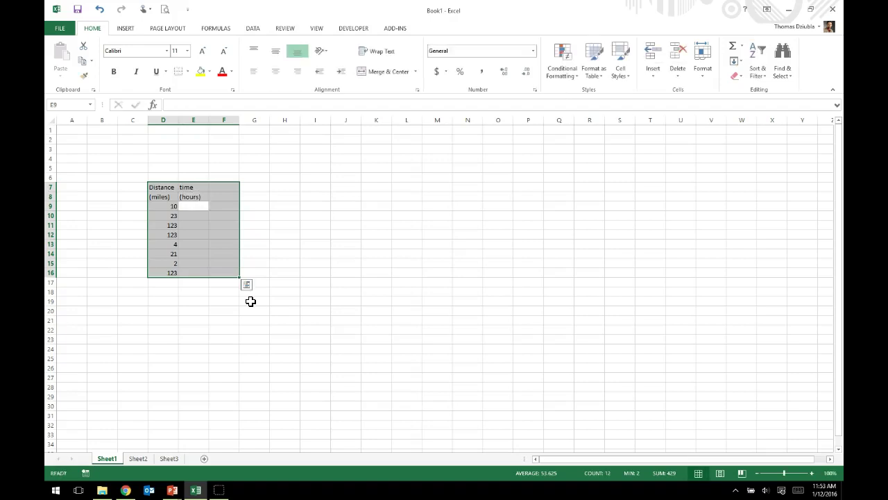
- Enter the times 1, 2, 2.1, 23, 1, 2, 3 and 2 down cells E9 to E16 of the time column
text(1)
key(Return)
text(2)
key(Return)
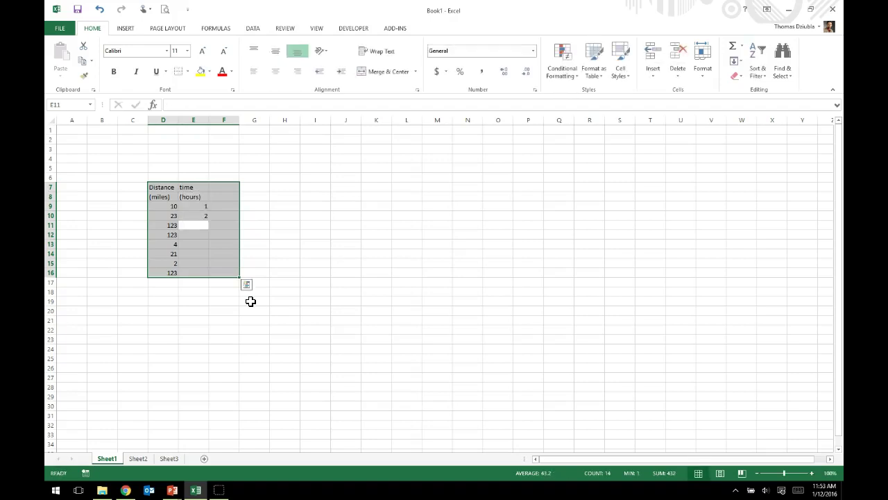
text(2,.1)
key(Return)
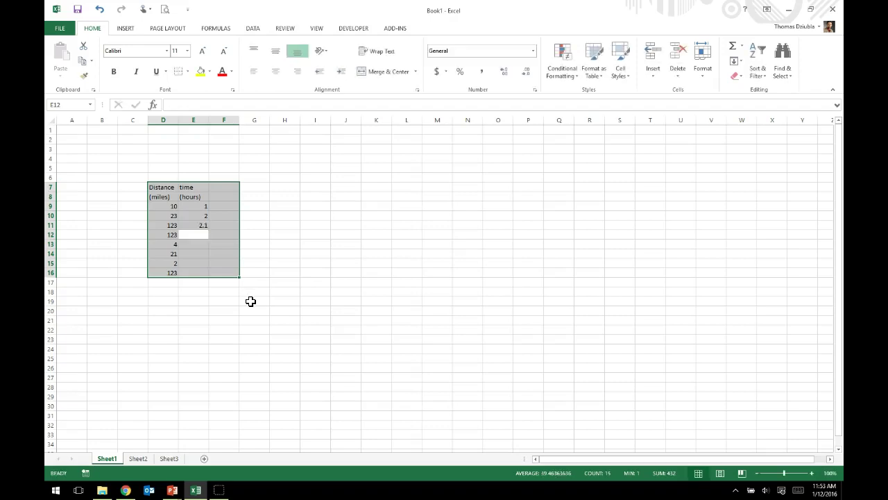
text(23)
key(Return)
text(1)
key(Return)
text(2)
key(Return)
text(3)
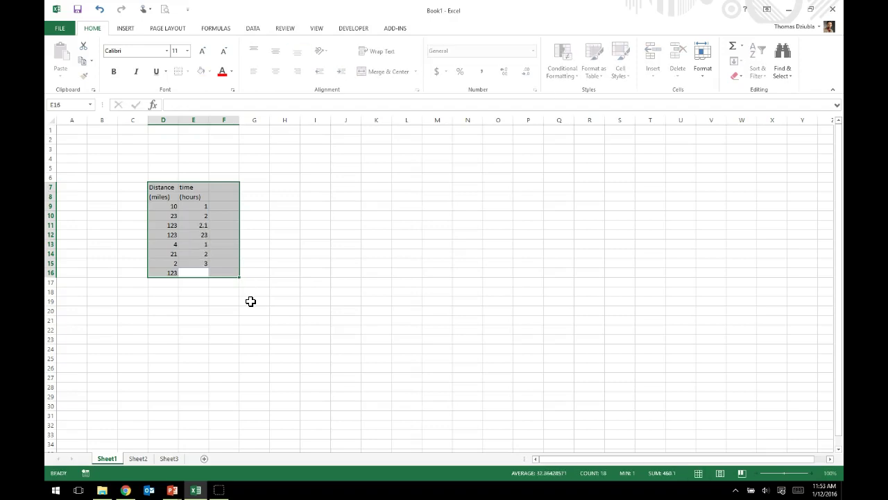
key(Return)
text(2)
key(Return)
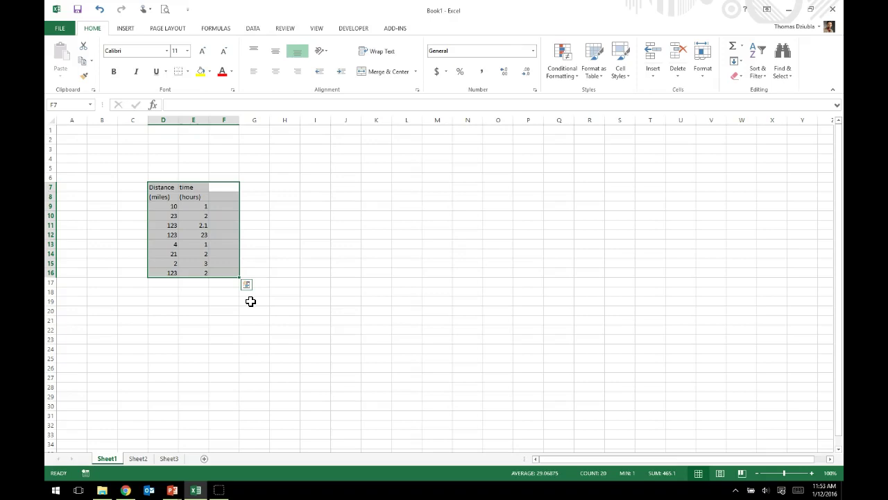
- Enter the third column's headings "Average Speed" in F7 and "(mph)" in F8
text(Average)
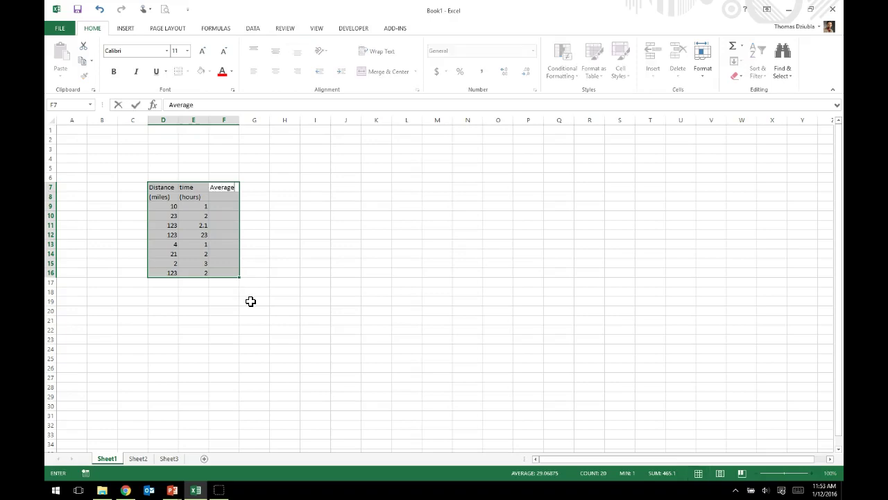
text( Speed)
key(Return)
text(()
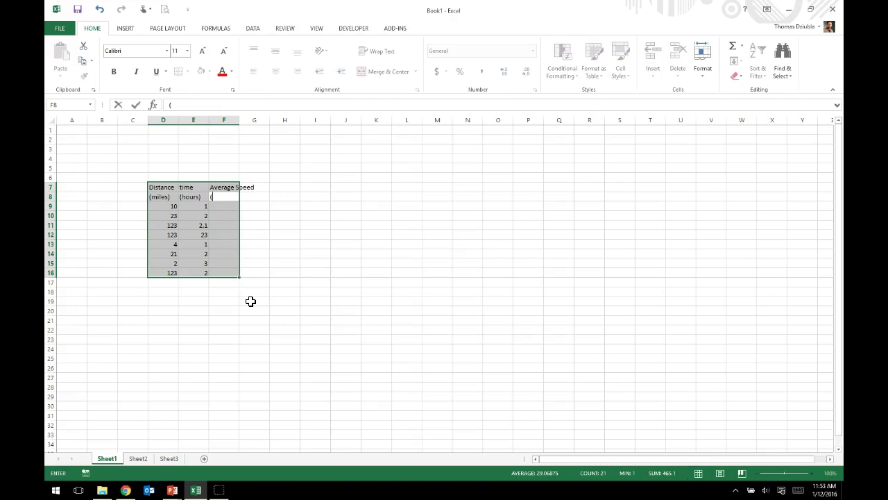
text(,)
text(ph)
key(BackSpace)
key(BackSpace)
key(BackSpace)
text(mph))
key(Return)
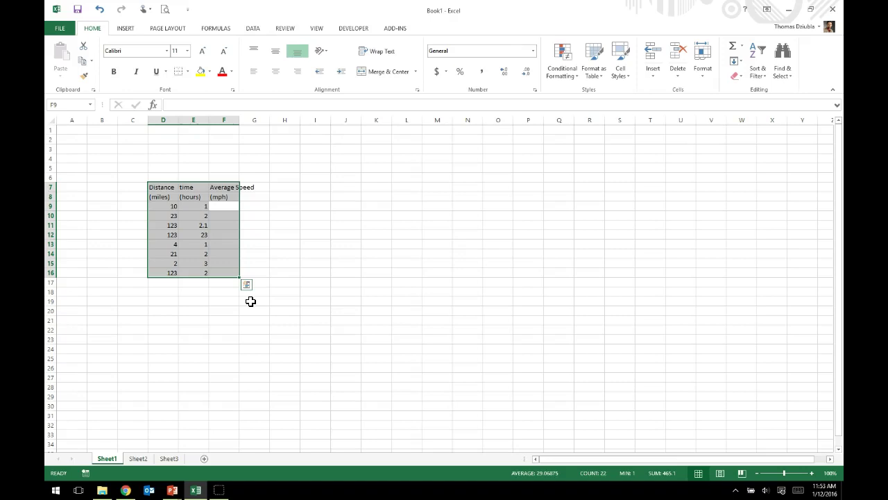
- Calculate the first row's average speed in F9 with the formula =D9/E9
text(=)
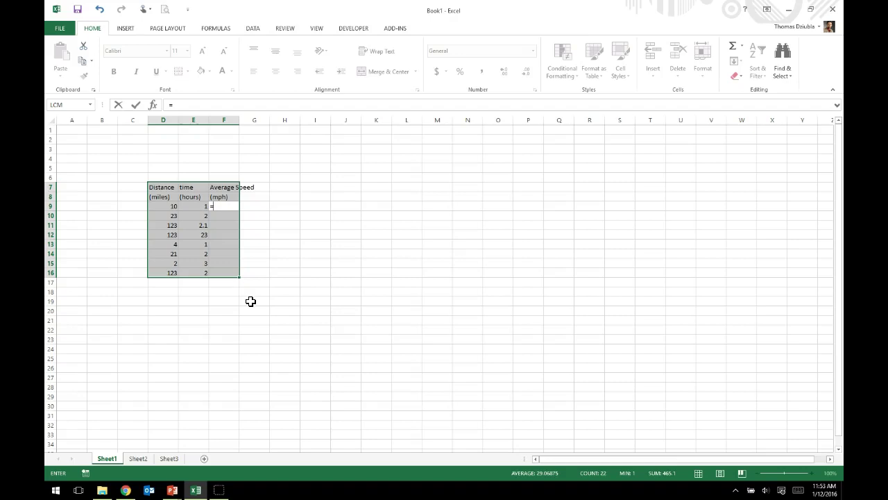
key(Left)
key(Left)
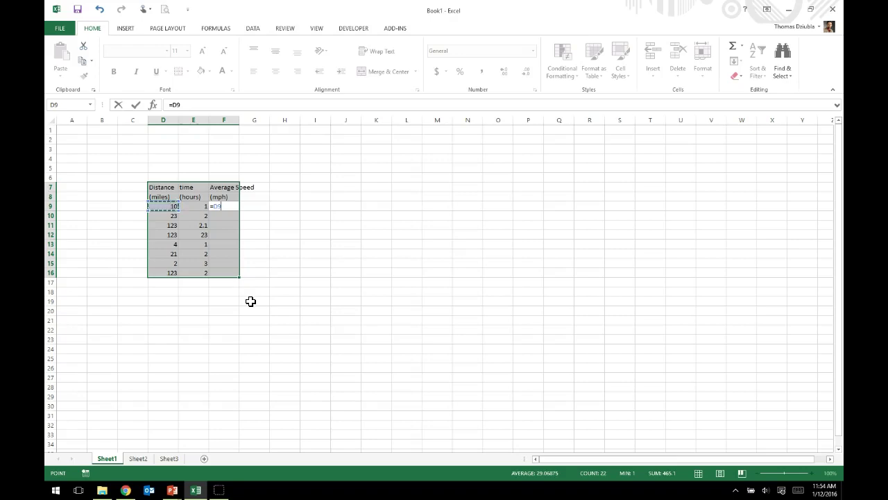
text(/)
key(Left)
key(Return)
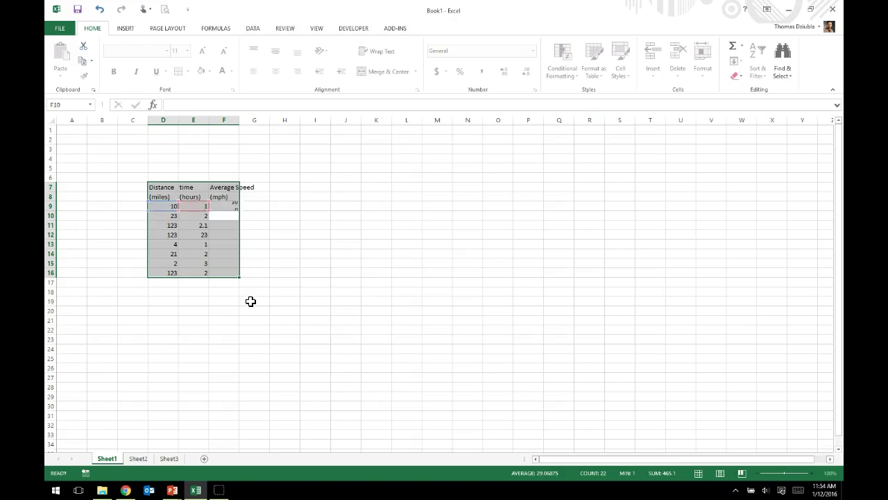
- Calculate the second row's average speed in F10 with the formula =D10/E10
text(=)
key(Left)
key(Left)
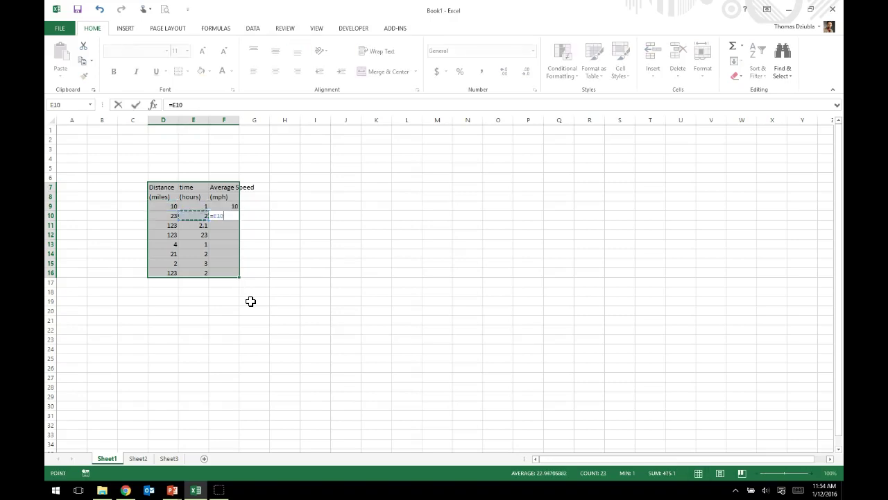
text(/)
key(Left)
key(Return)
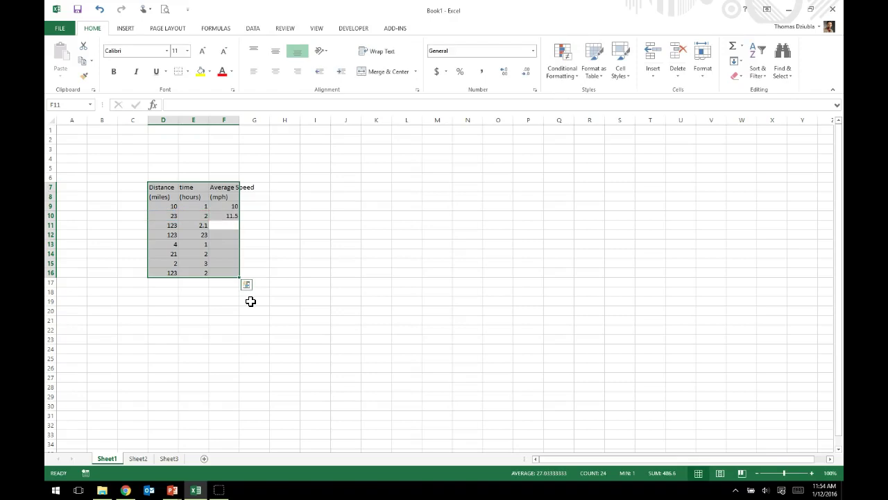
- Open the formula in F9 to examine its distance and time cell references, leaving it unedited
key(Up)
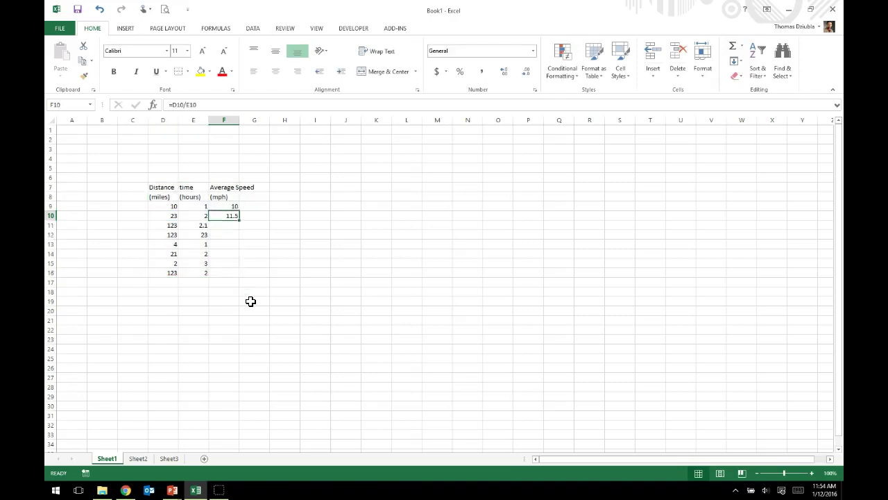
key(Up)
key(F2)
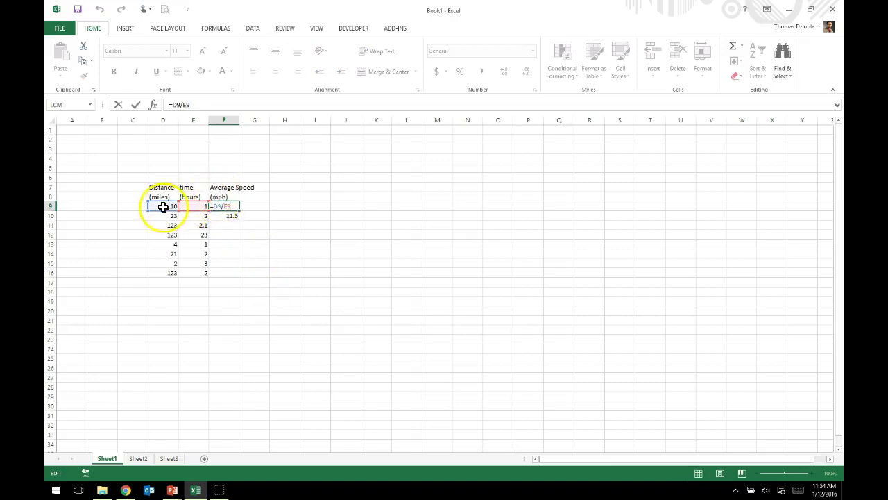
click(222, 207)
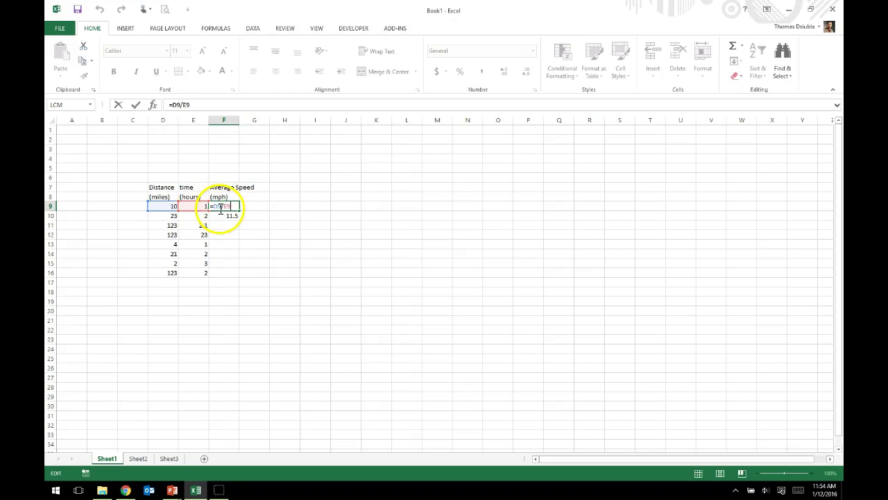
drag(219, 205, 231, 206)
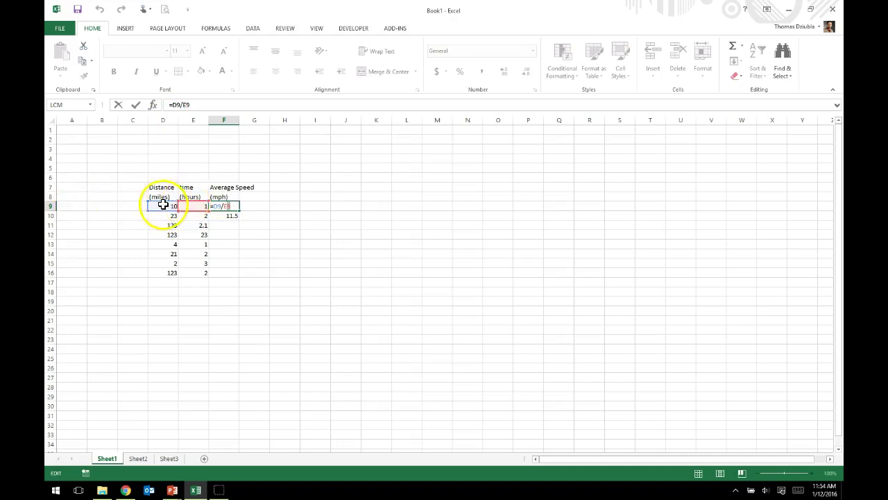
key(Return)
- Copy the average speed formula from F10 and paste it into F11 through F16
click(233, 225)
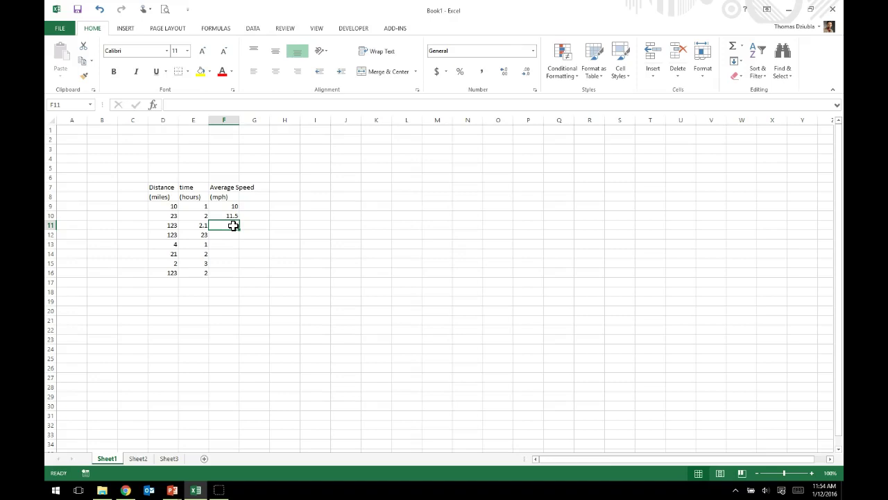
key(Up)
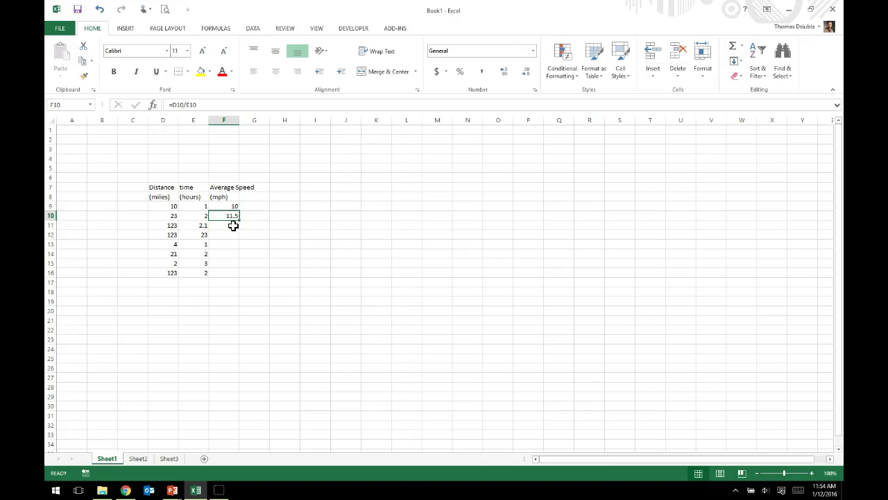
key(ctrl+c)
key(Down)
key(shift+Down)
key(shift+Down)
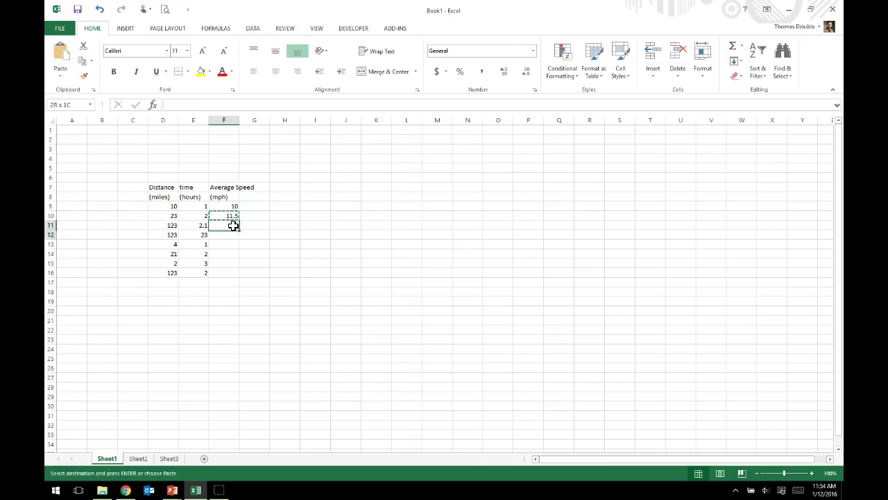
key(shift+Down)
key(shift+Down)
key(shift+Down)
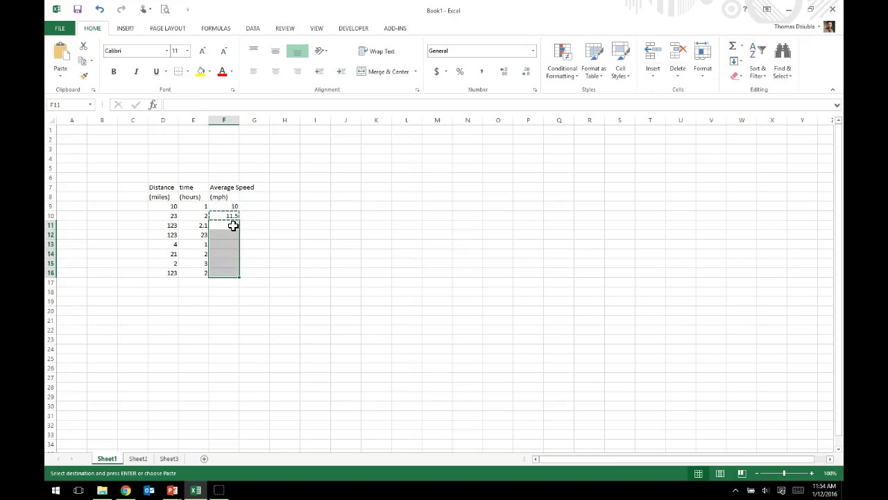
key(ctrl+v)
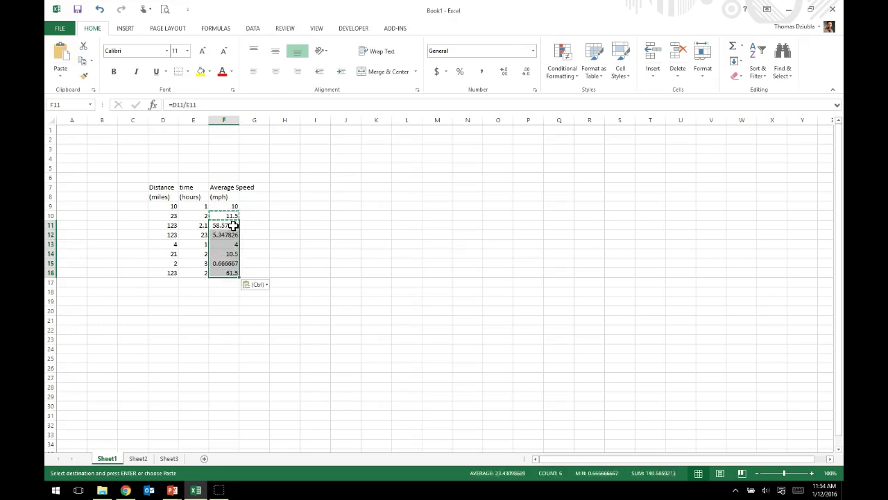
key(Right)
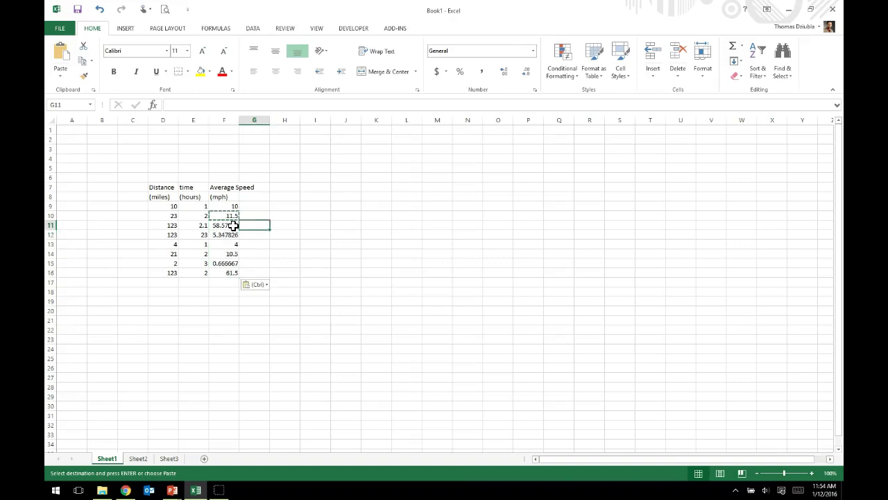
key(Escape)
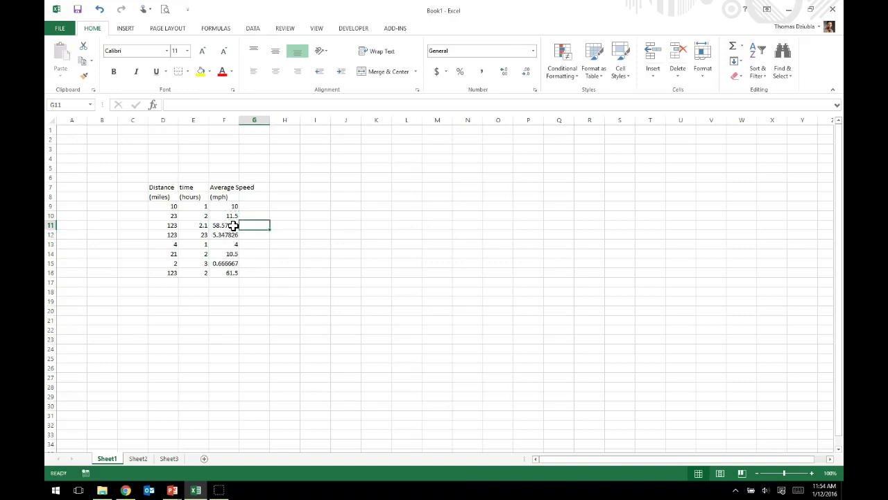
- Undo the formula paste in F11 through F16 and cancel the active copy mode
click(101, 14)
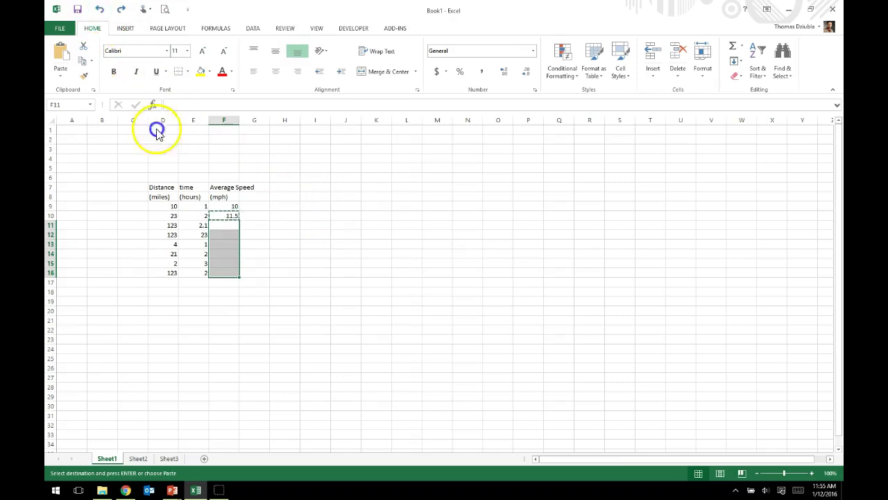
click(317, 238)
key(Escape)
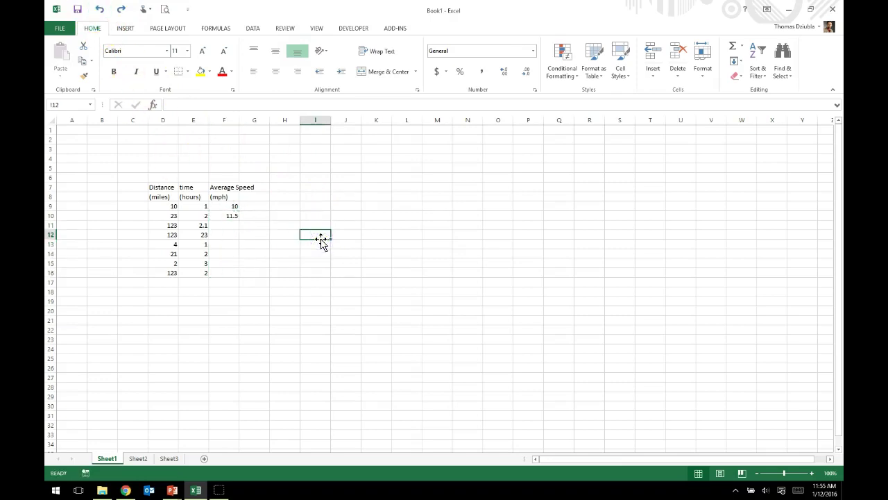
- Try filling the formula from F10 down through F16 with Fill Down, and undo the fill
click(234, 218)
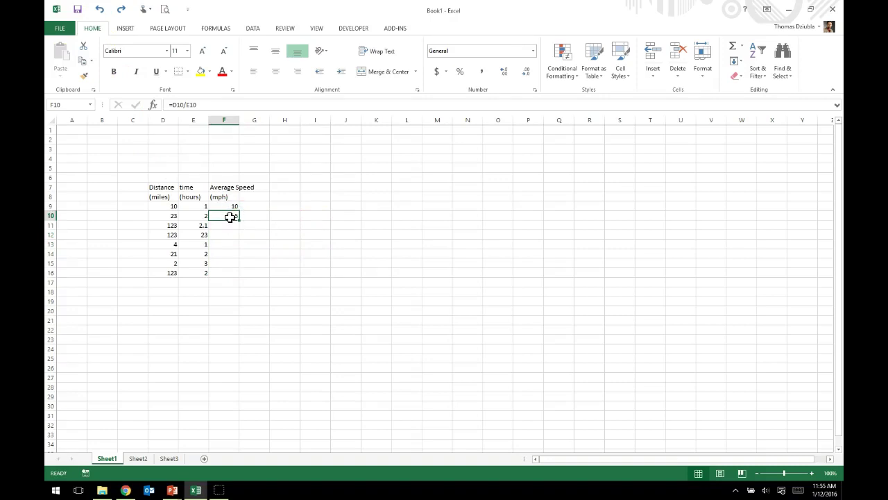
drag(230, 217, 227, 271)
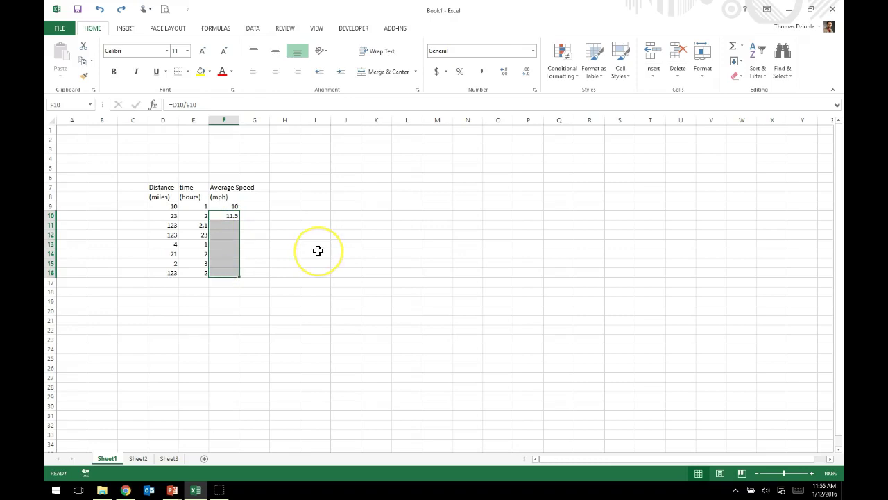
key(ctrl+d)
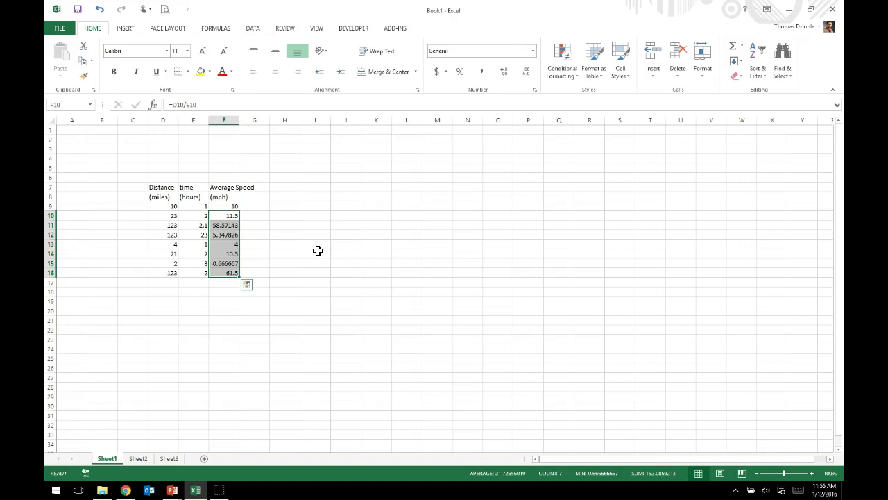
click(99, 10)
- AutoFill the average speed formula from F10 down through F16
click(226, 215)
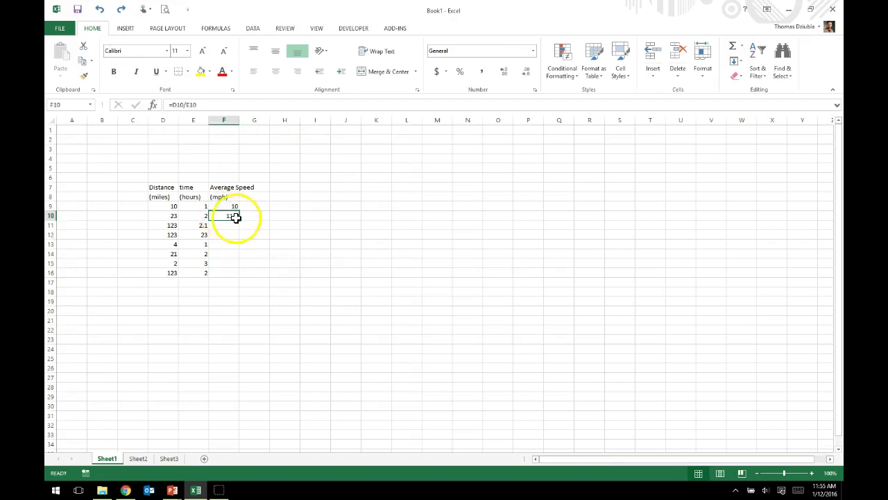
click(240, 220)
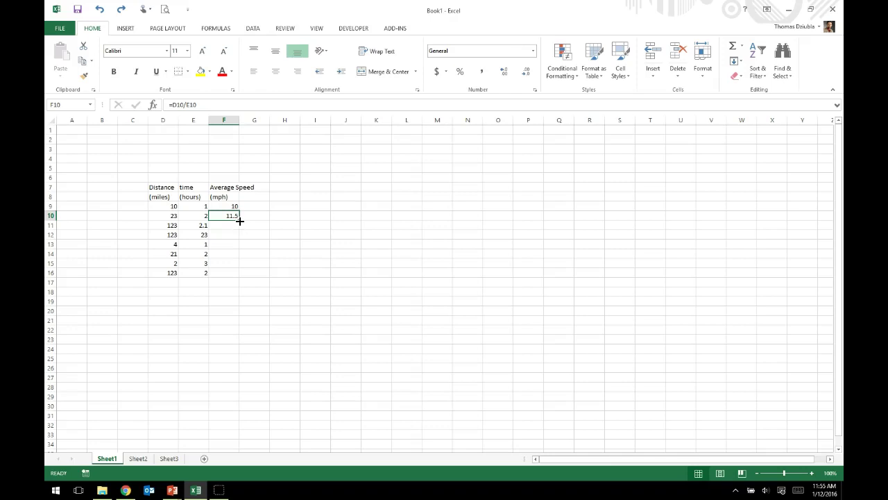
drag(239, 220, 238, 279)
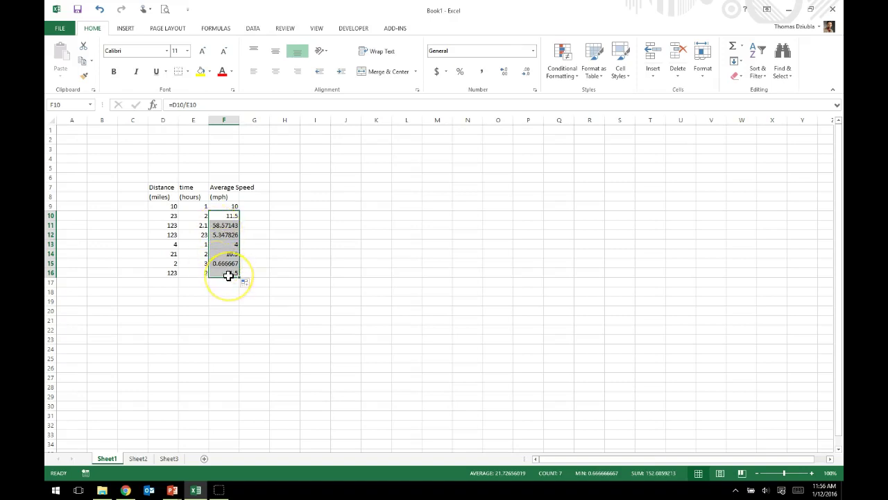
click(283, 226)
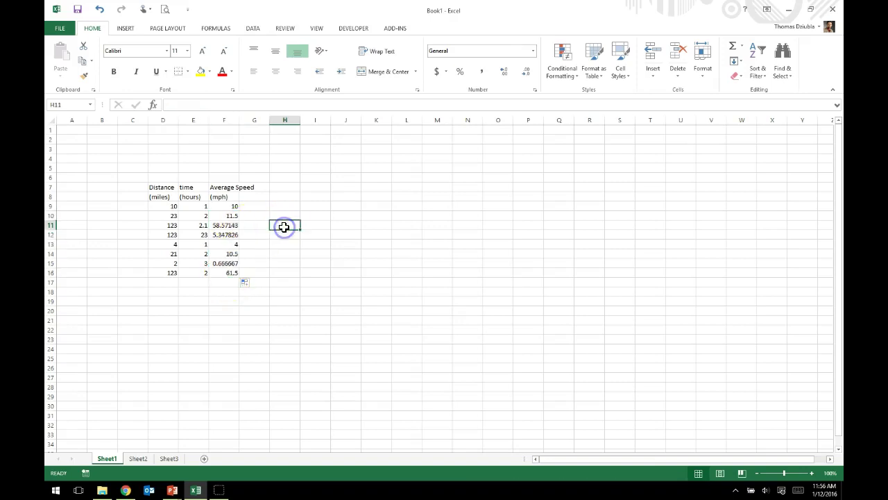
- Bring up the AutoFill options for extending F16's formula down to F22, and dismiss them without filling
click(235, 272)
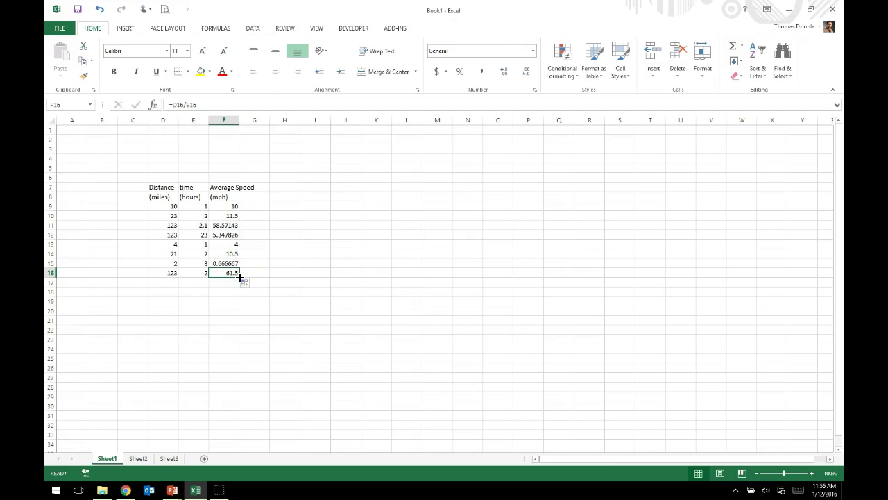
drag(240, 276, 233, 341)
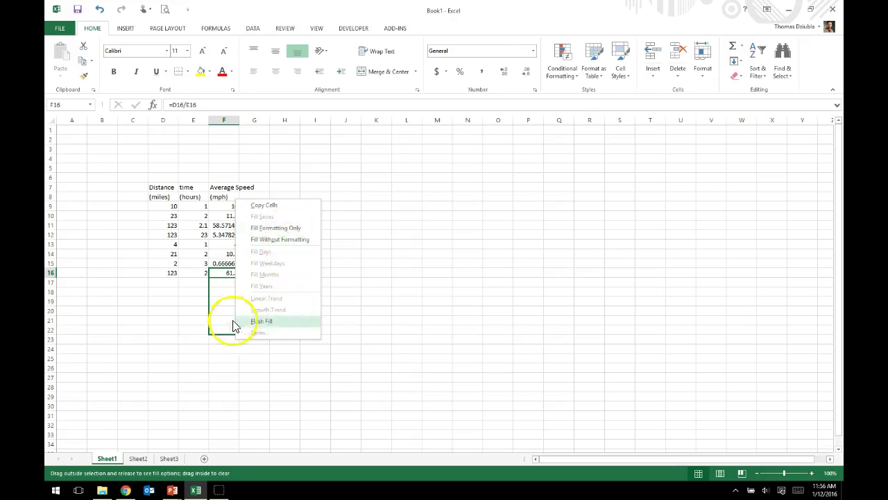
click(184, 317)
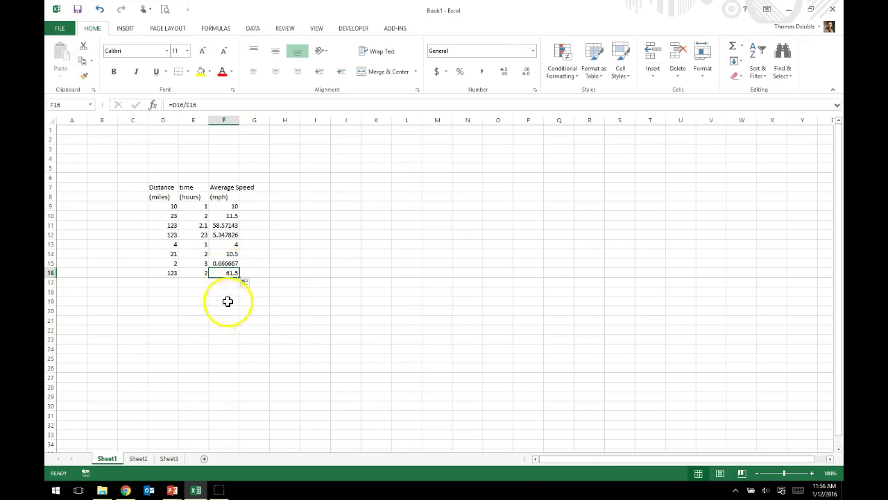
click(225, 274)
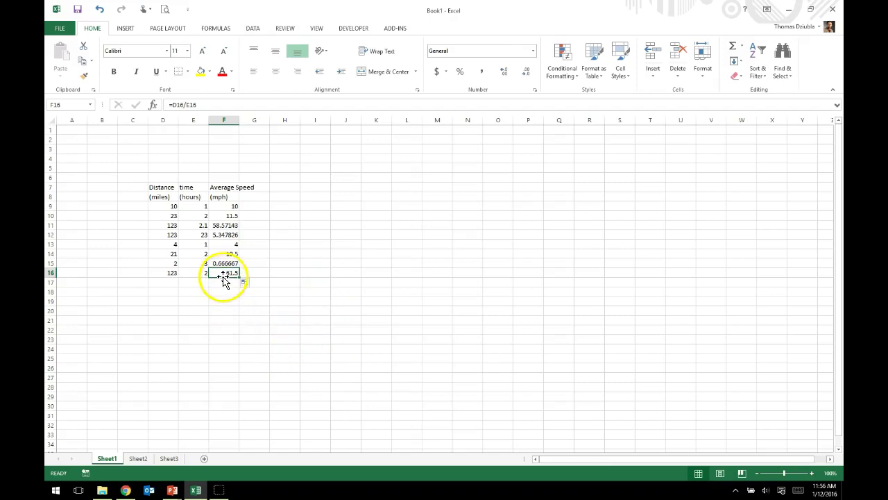
mouse_move(223, 276)
mouse_down()
mouse_move(217, 268)
mouse_move(382, 257)
mouse_move(445, 236)
mouse_move(446, 246)
mouse_move(390, 262)
mouse_move(224, 274)
mouse_up()
drag(220, 270, 237, 279)
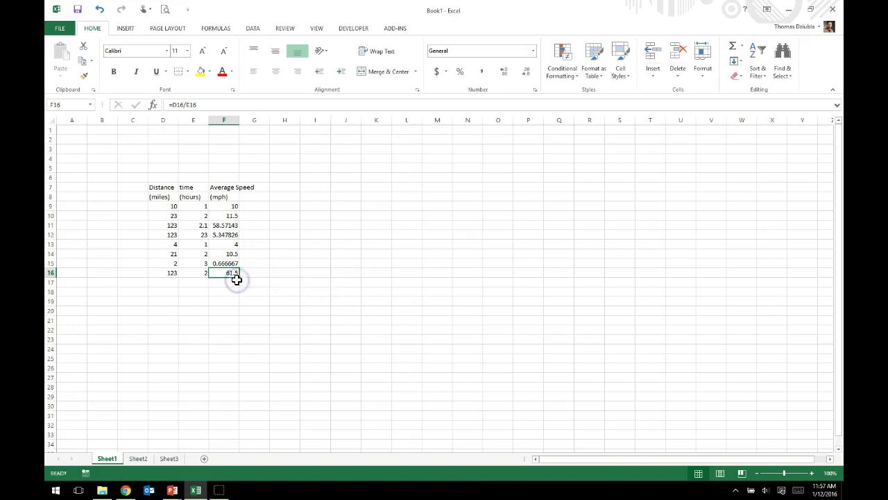
click(279, 264)
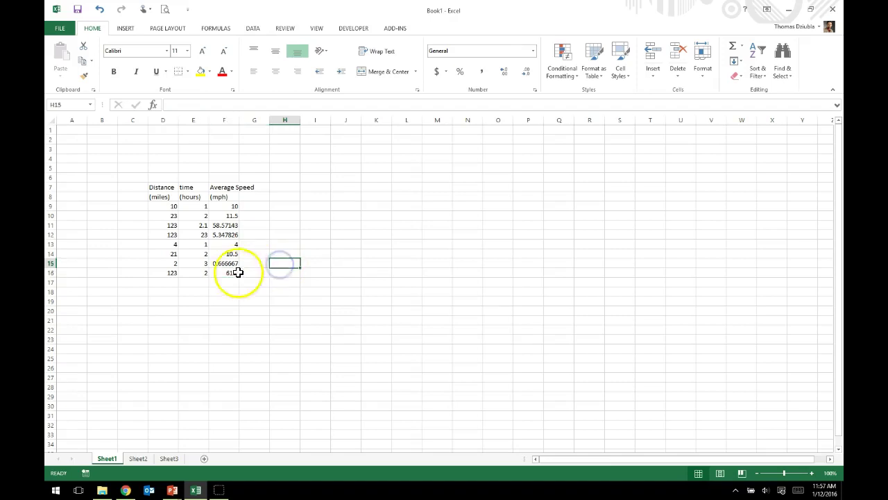
drag(168, 187, 231, 273)
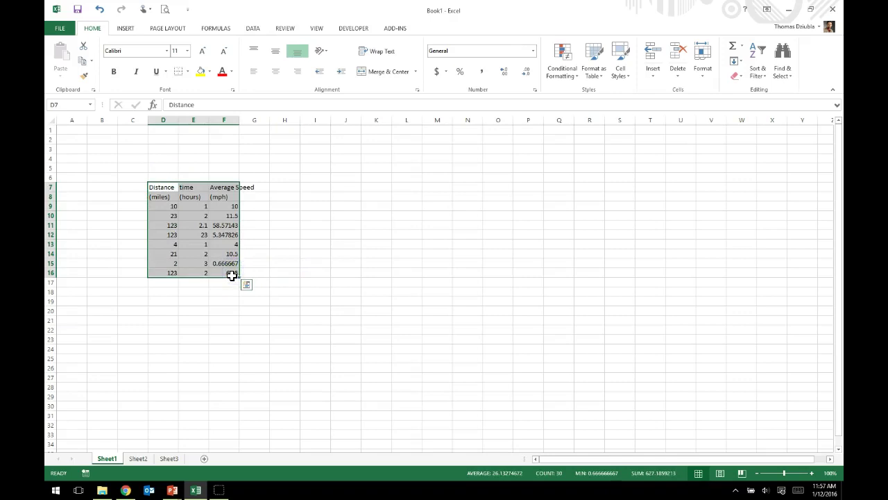
click(234, 301)
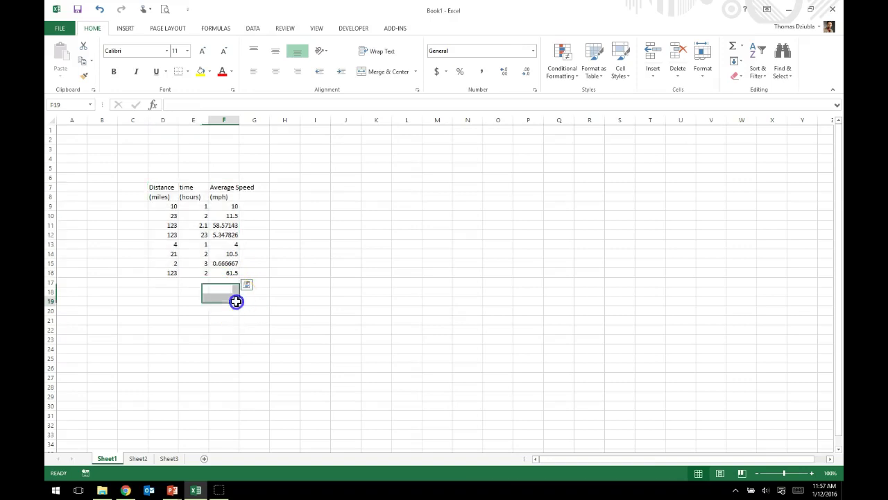
drag(164, 186, 237, 272)
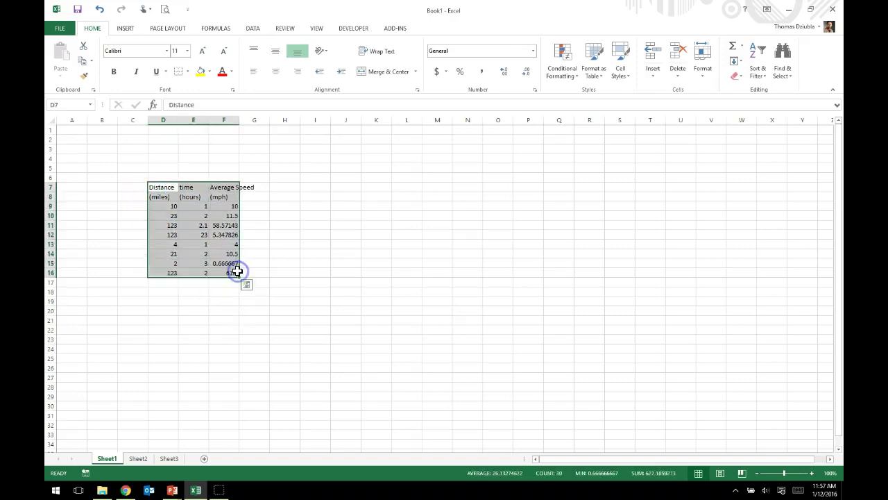
click(203, 322)
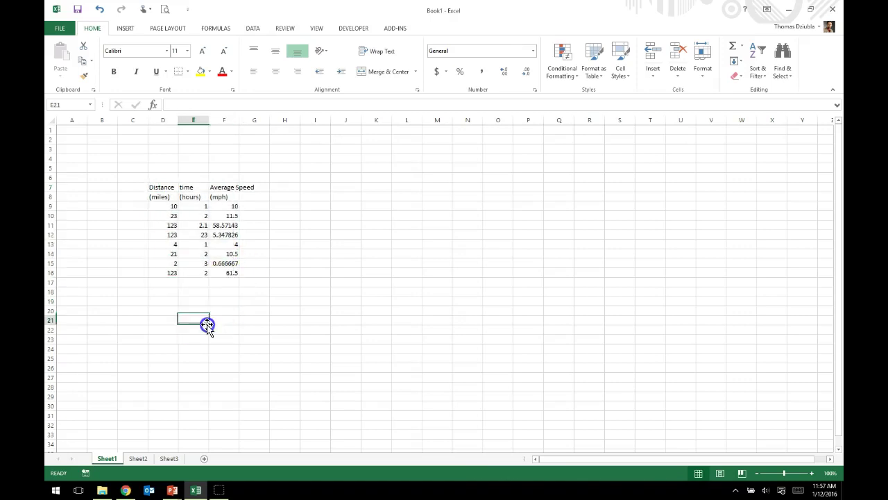
- Enter the filler text sdfaehflk in G7 beside the Average Speed heading, and clear the cell again
click(225, 187)
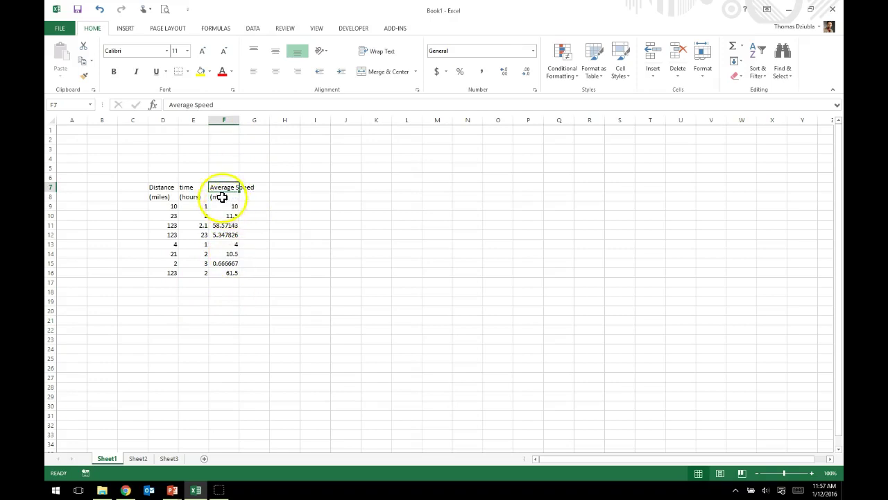
click(259, 188)
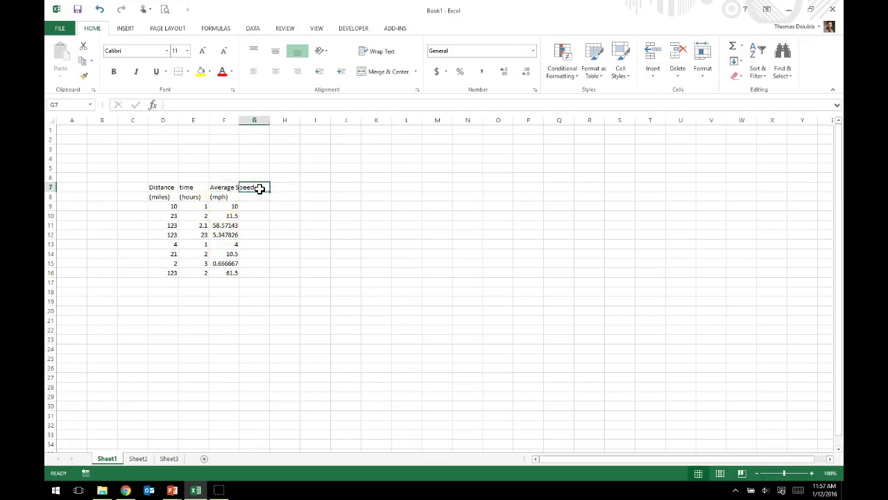
text(sdfaehflk)
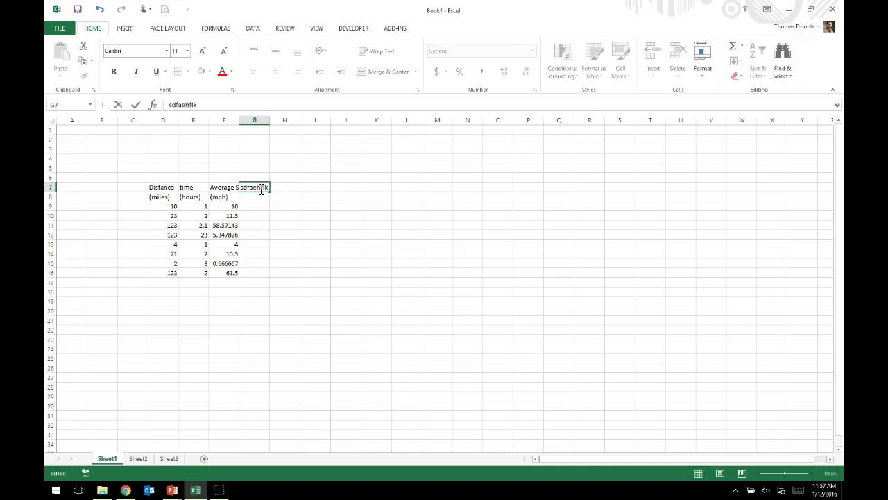
key(Return)
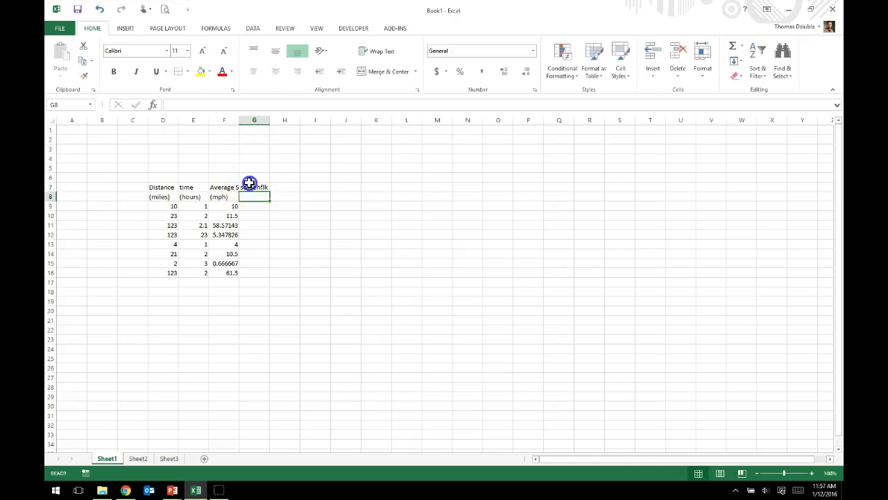
click(249, 182)
text(\)
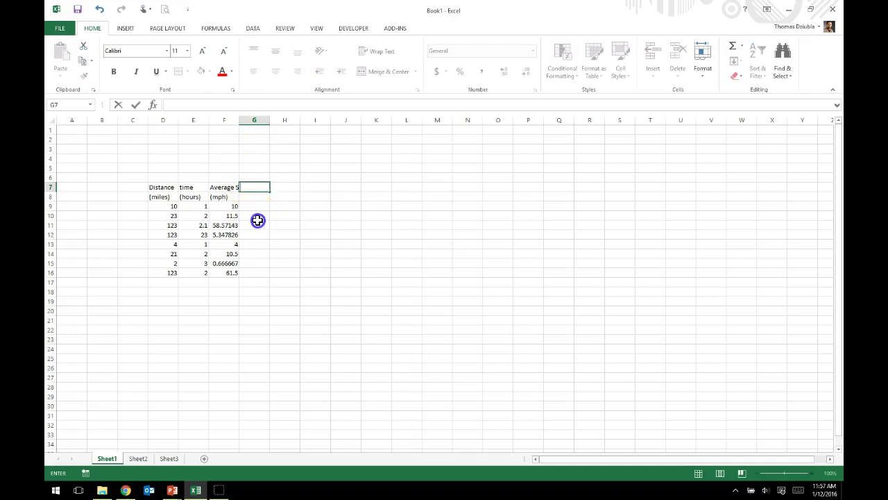
click(255, 216)
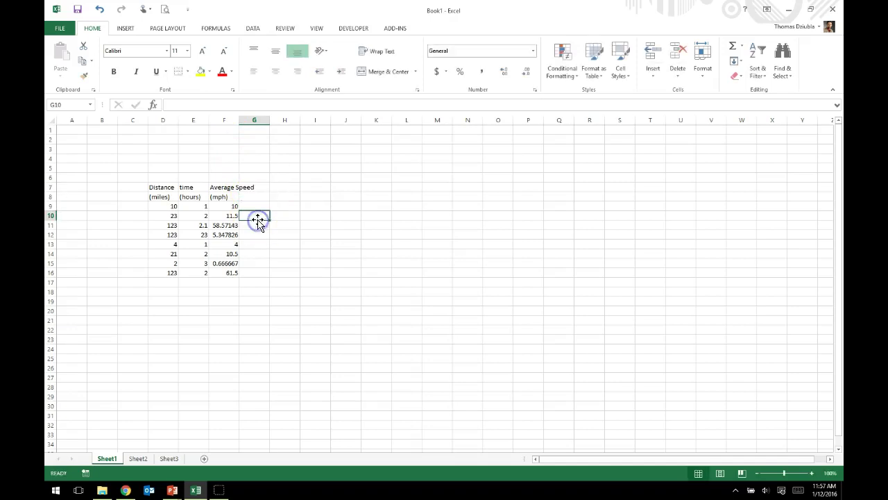
- AutoFit column F to its Average Speed heading and narrow columns D and E to their contents
click(225, 119)
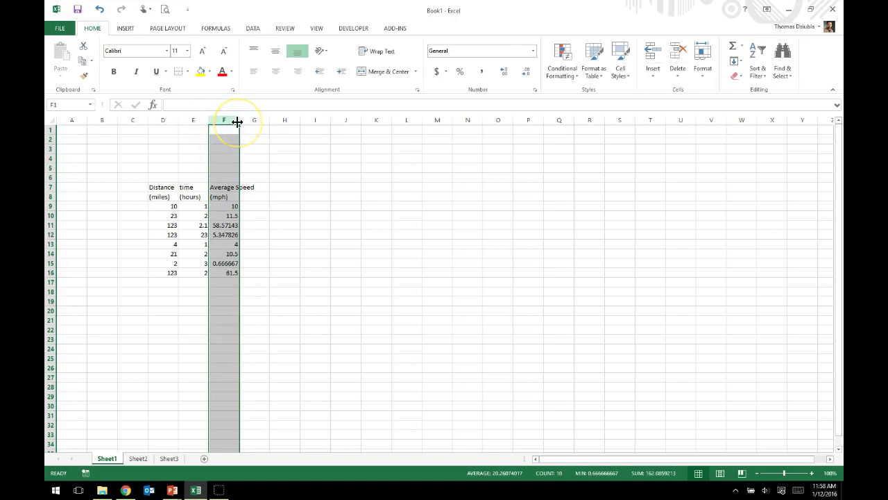
drag(237, 122, 261, 121)
drag(262, 121, 242, 120)
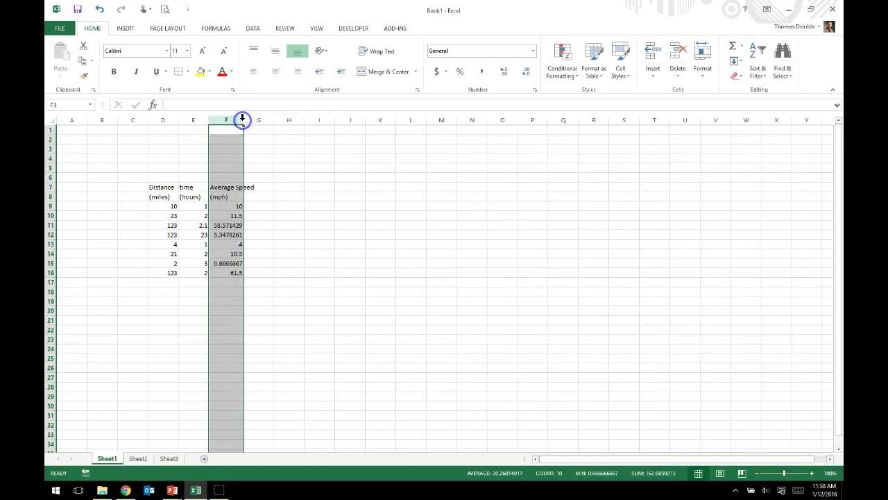
double_click(242, 120)
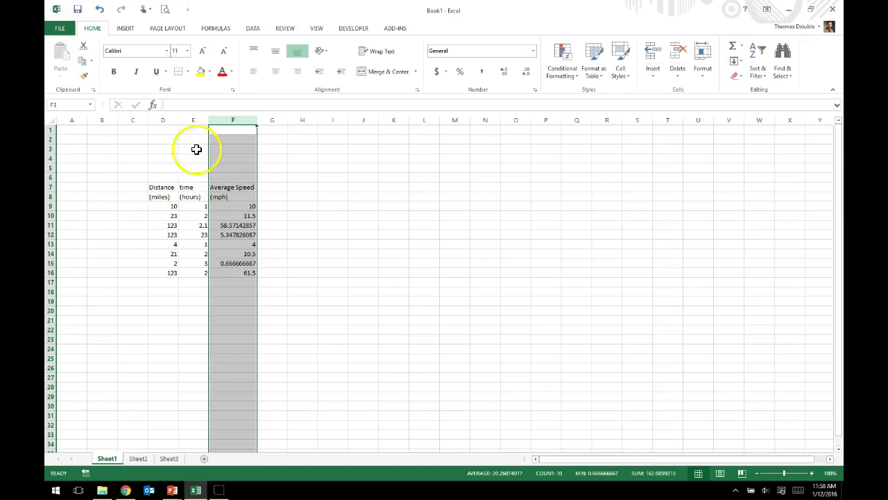
drag(209, 121, 176, 119)
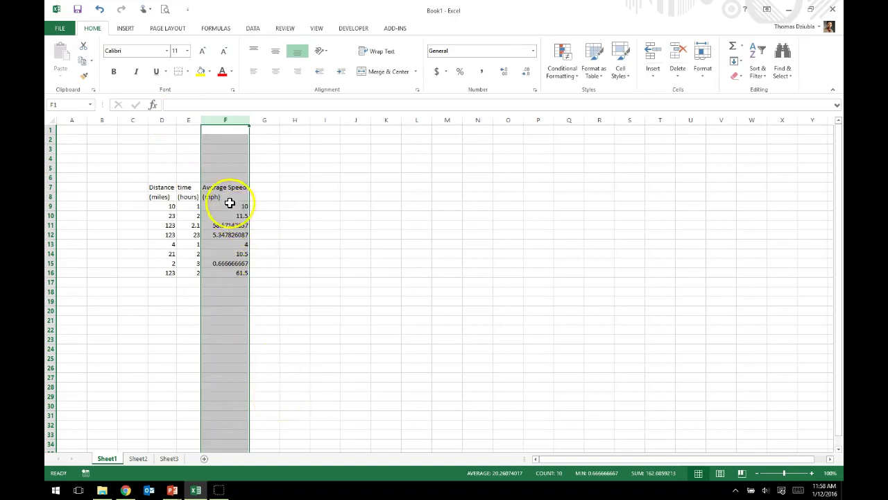
- Center the table headings in D7:F8 horizontally and keep them aligned to the bottom of their cells
drag(230, 195, 168, 186)
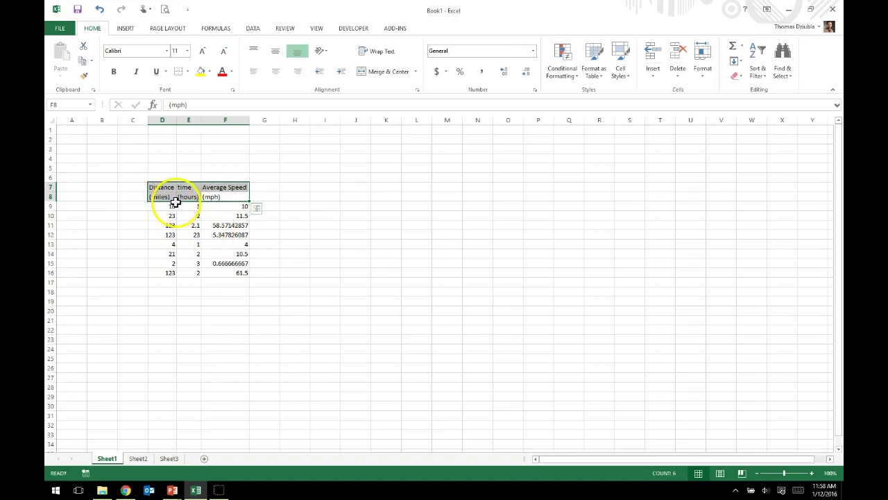
click(277, 71)
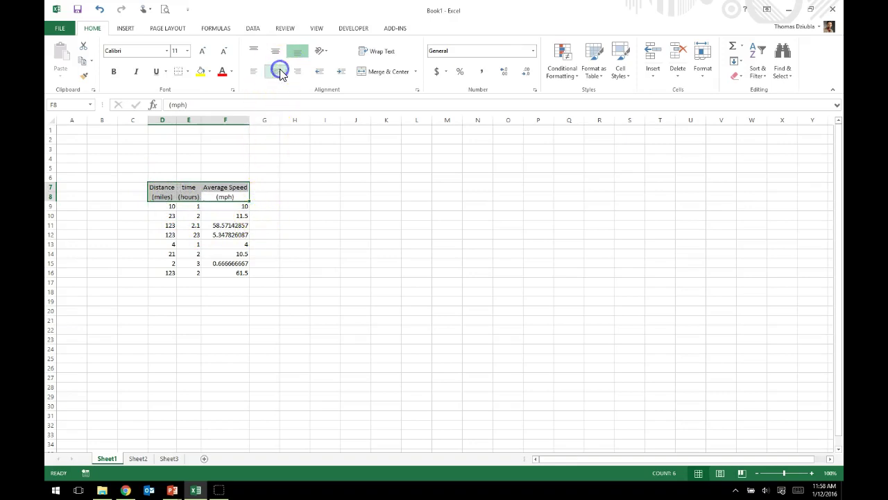
click(277, 71)
click(275, 51)
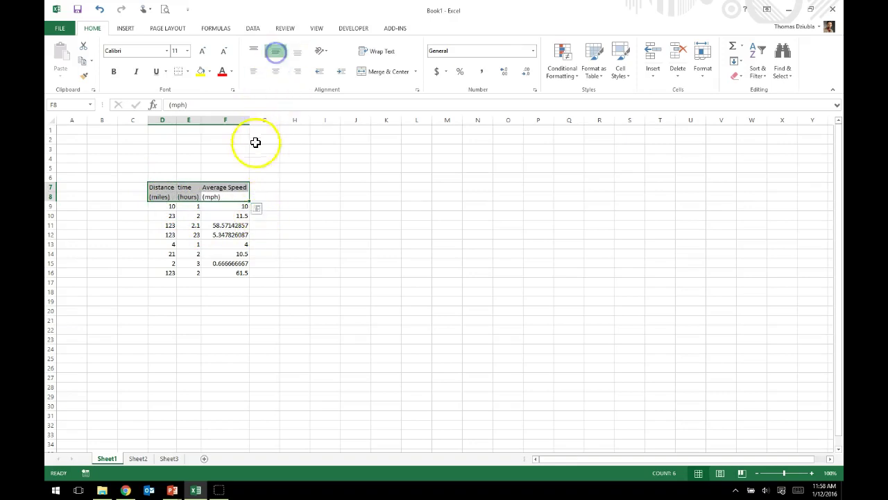
click(277, 72)
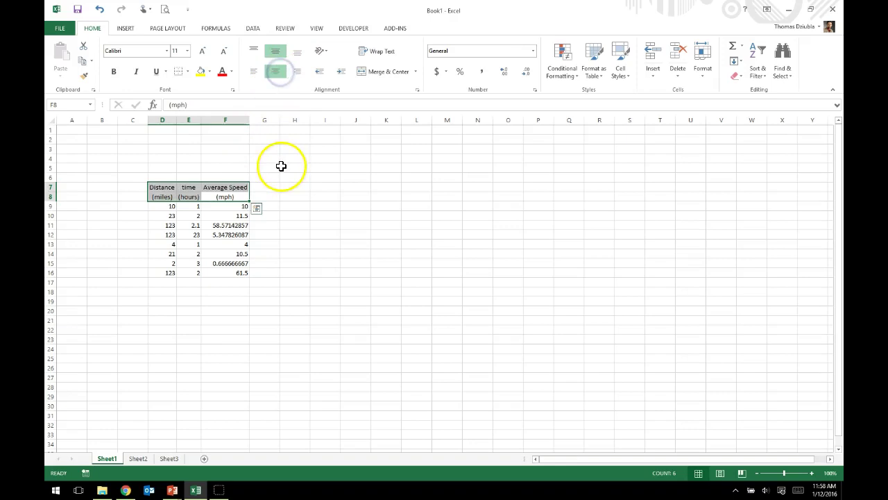
click(297, 51)
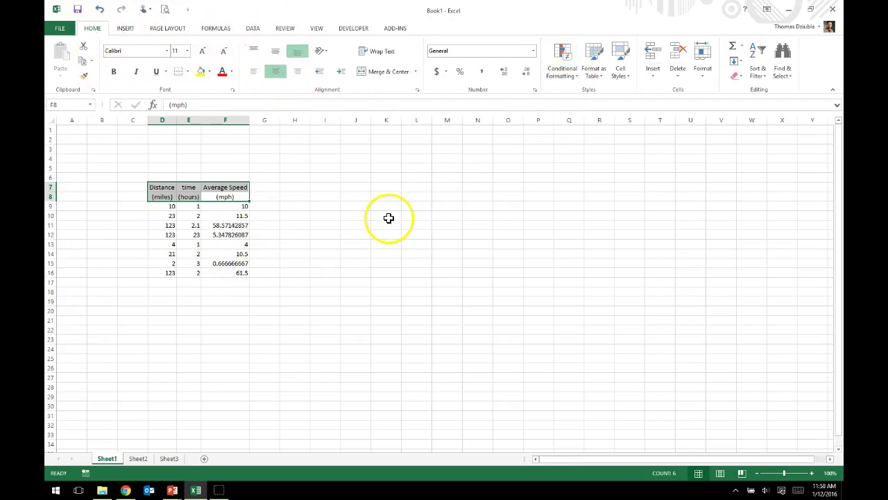
- Make the headings in D7:F8 bold and add a bottom border beneath them
click(60, 468)
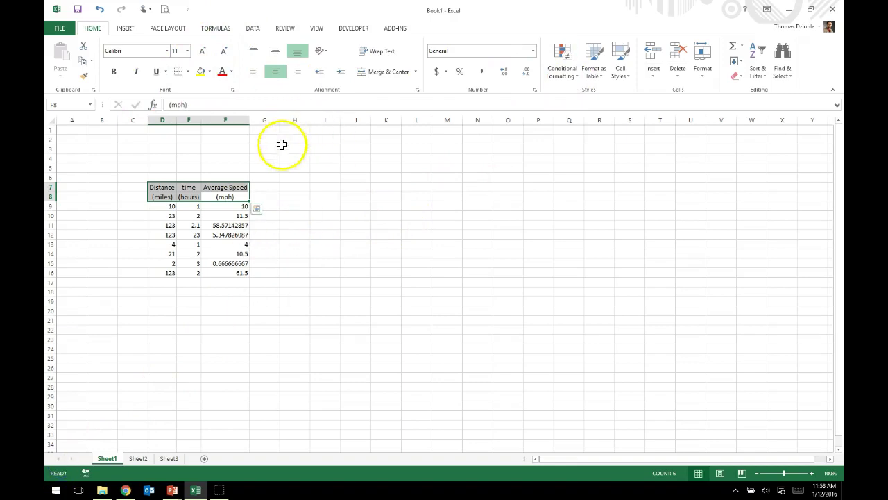
click(114, 72)
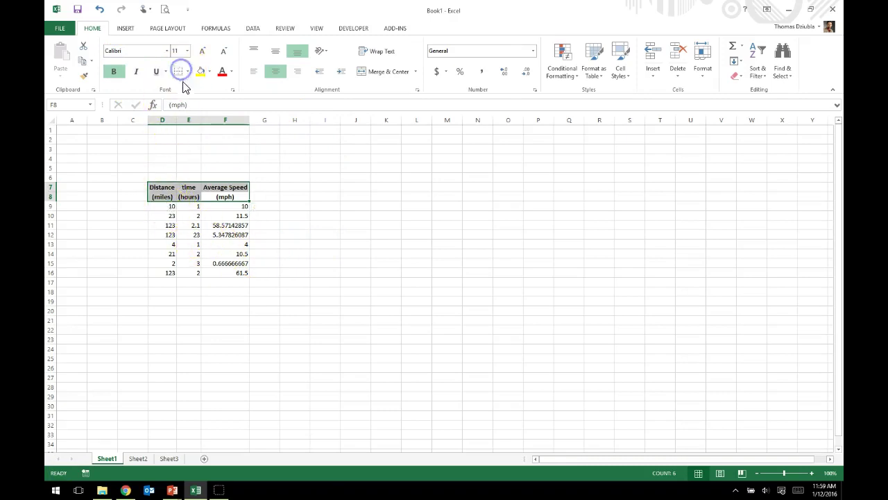
click(292, 216)
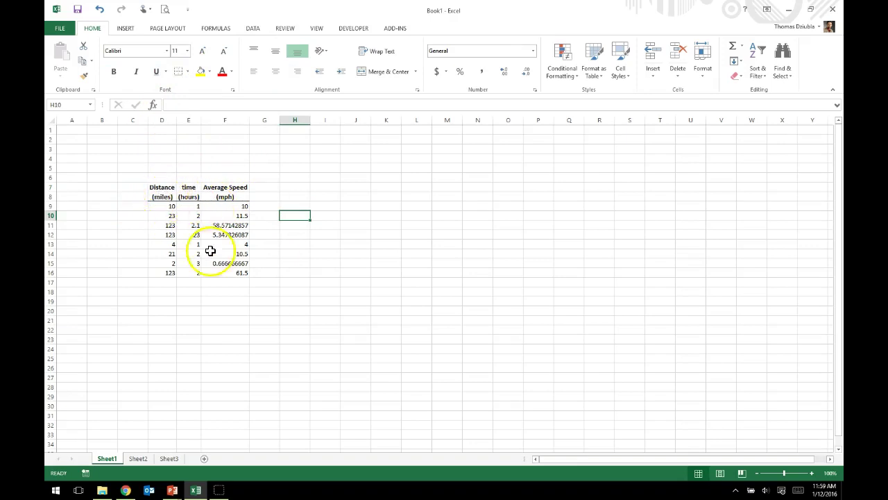
drag(167, 206, 225, 273)
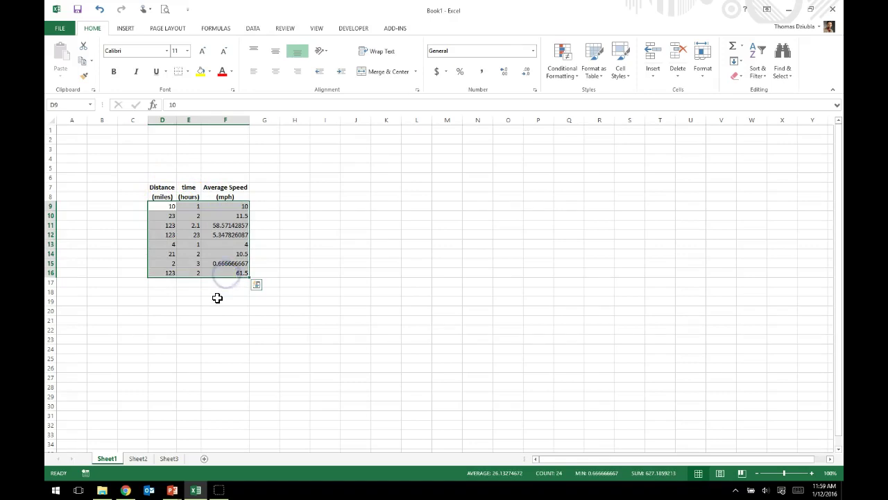
click(163, 205)
drag(164, 205, 216, 270)
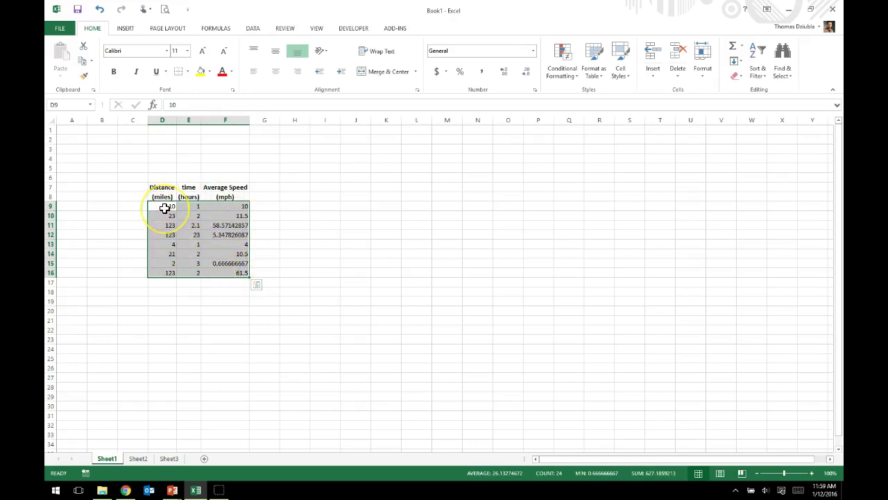
click(179, 271)
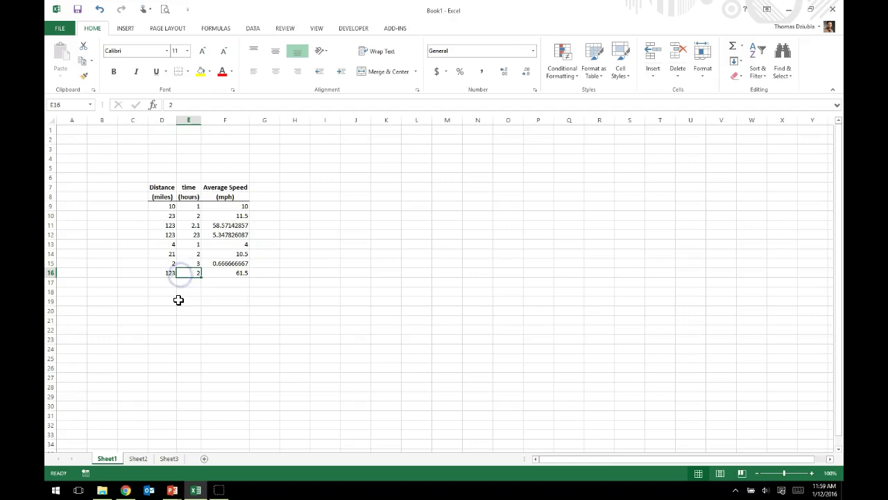
drag(170, 206, 172, 270)
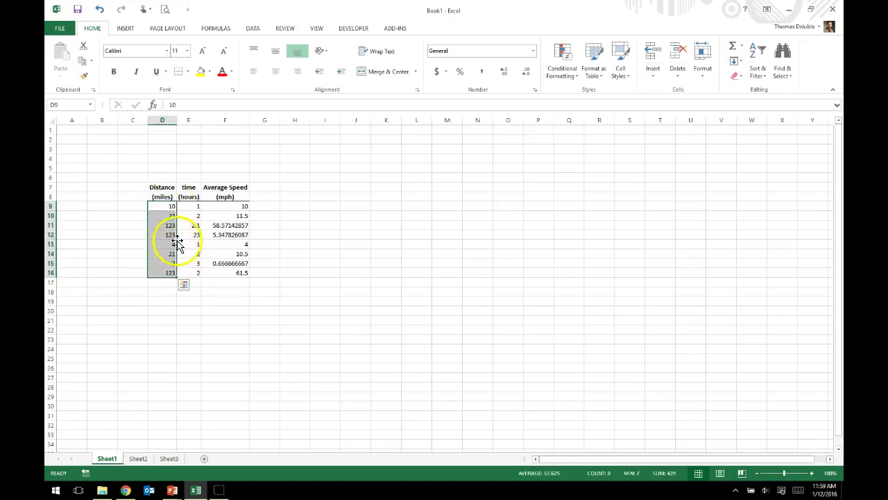
- Enter filler text in D20 below the table and clear the cell again
click(167, 309)
text(asdfhjksd)
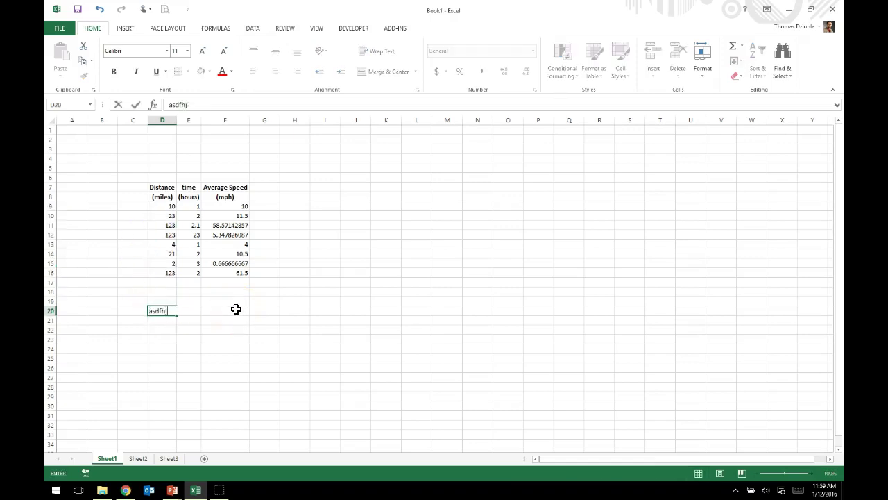
key(Return)
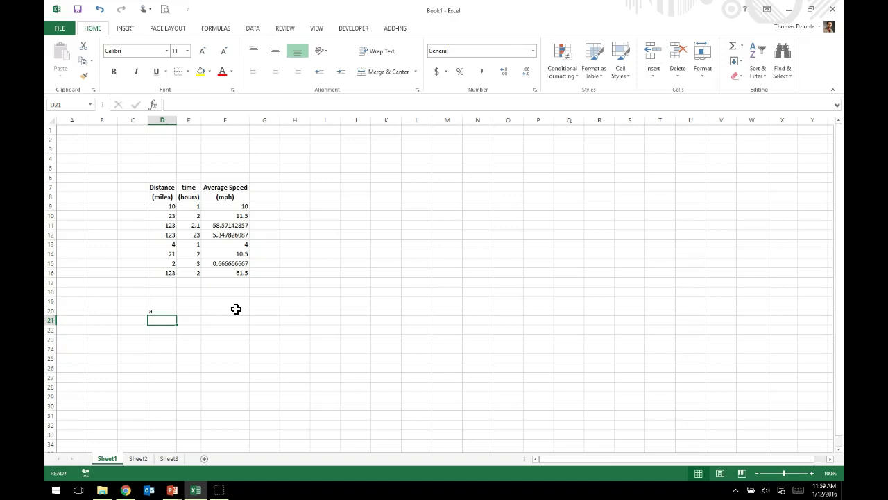
click(165, 311)
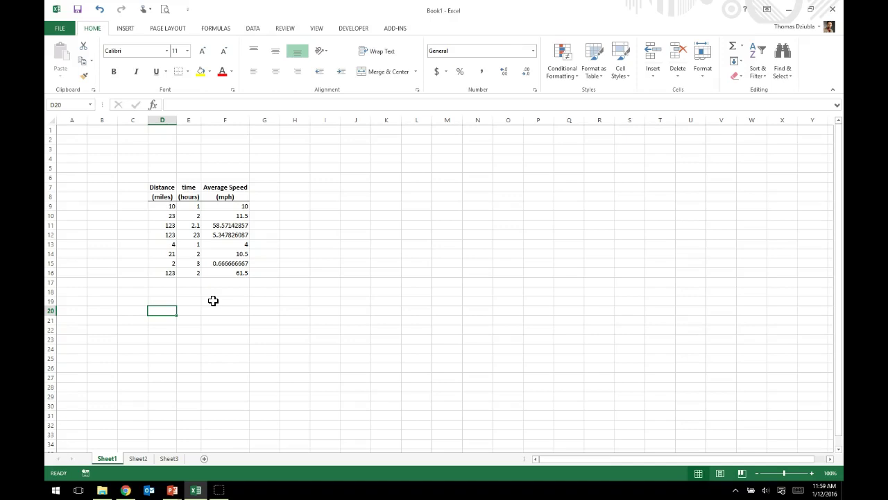
drag(170, 206, 172, 269)
click(209, 272)
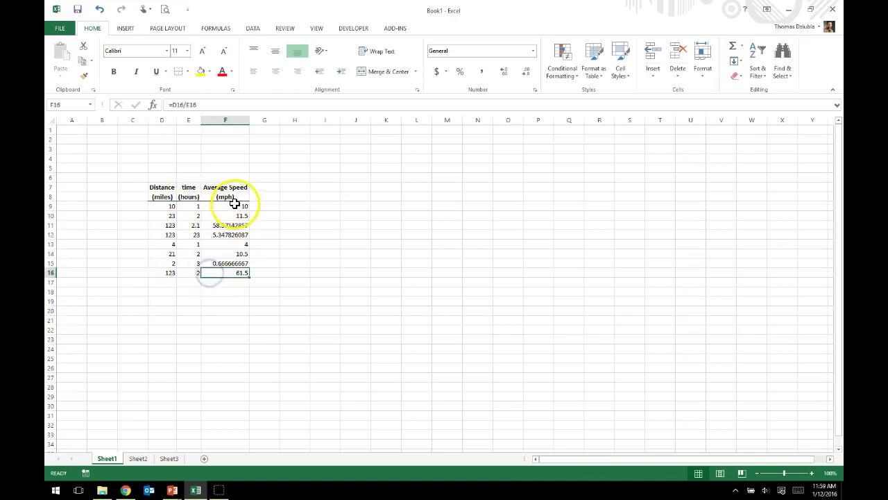
drag(230, 206, 233, 272)
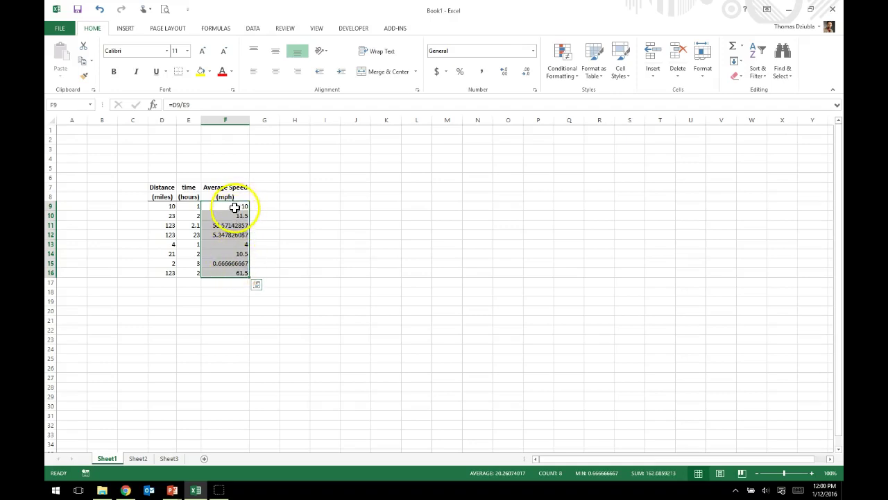
drag(235, 225, 238, 272)
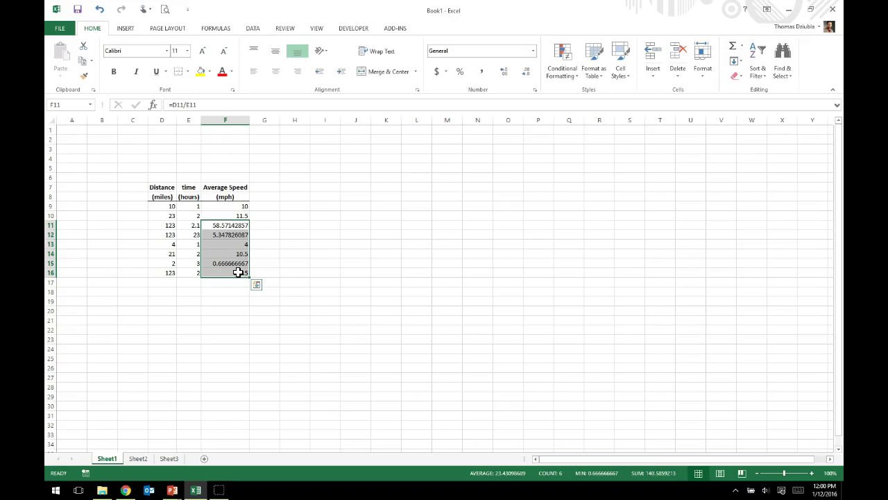
- Open the Format Cells dialog for the average speeds in F9:F16 and move it clear of the table
drag(242, 206, 242, 273)
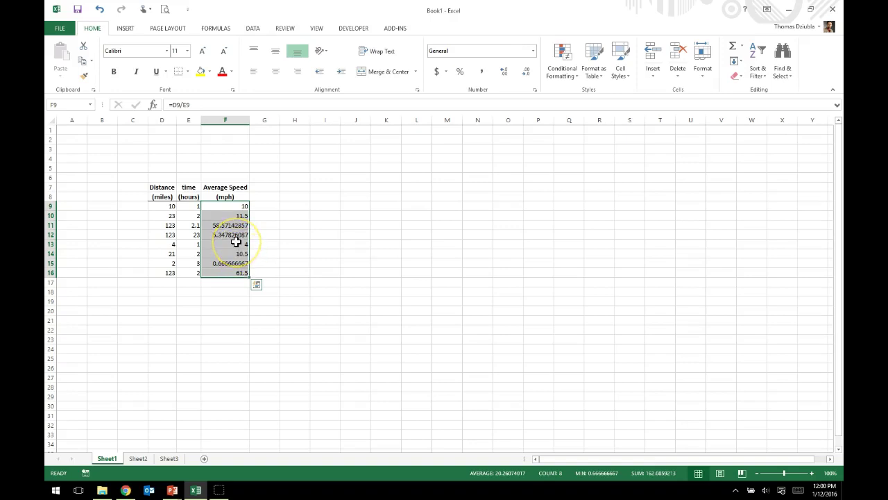
right_click(236, 243)
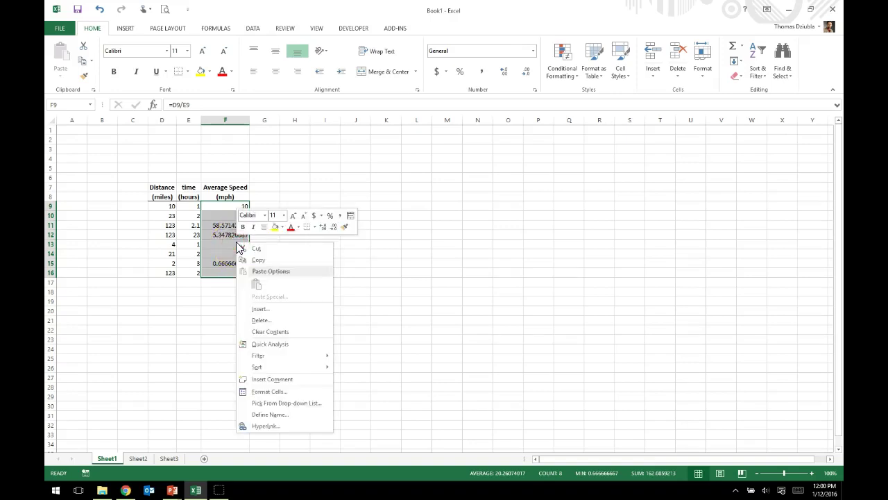
click(277, 393)
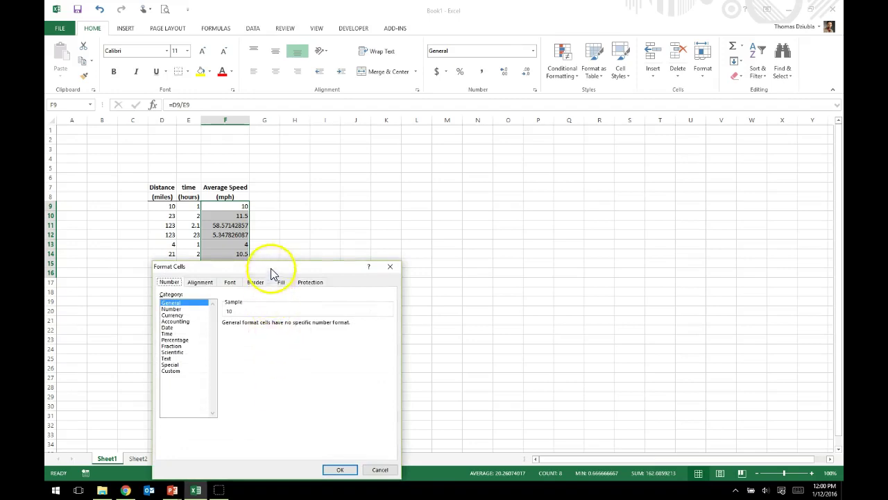
drag(272, 275, 420, 145)
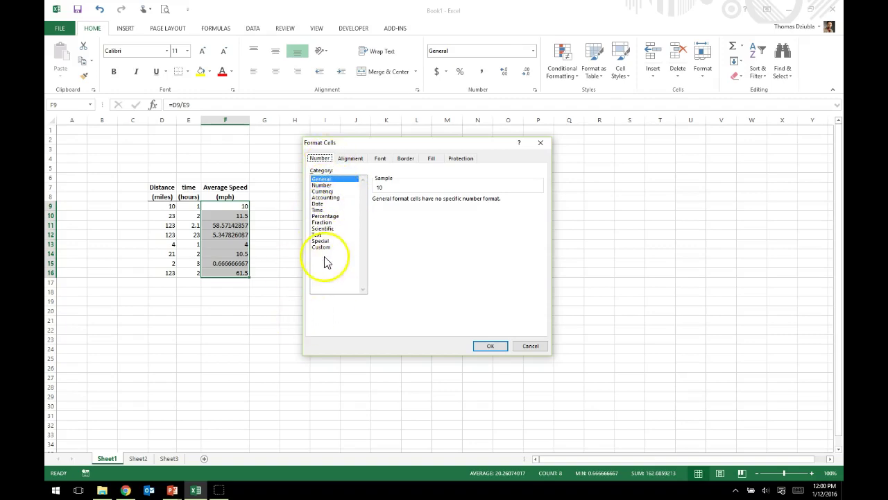
- Review the Alignment, Font, Border, Fill and Protection options for the selected cells, and return to the number formats
click(349, 159)
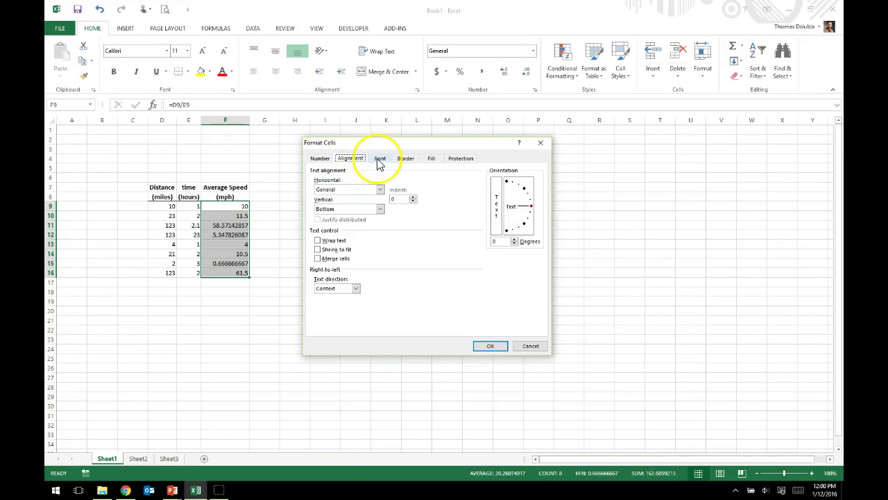
click(380, 159)
click(406, 158)
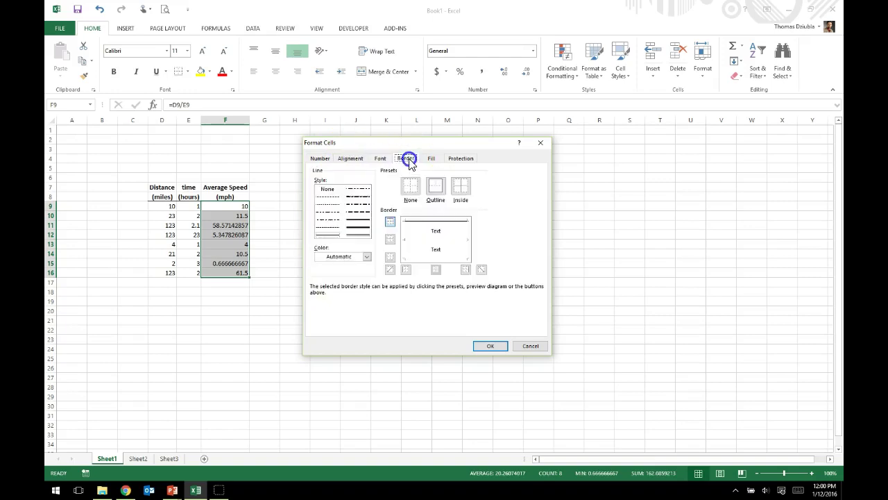
click(431, 158)
click(460, 158)
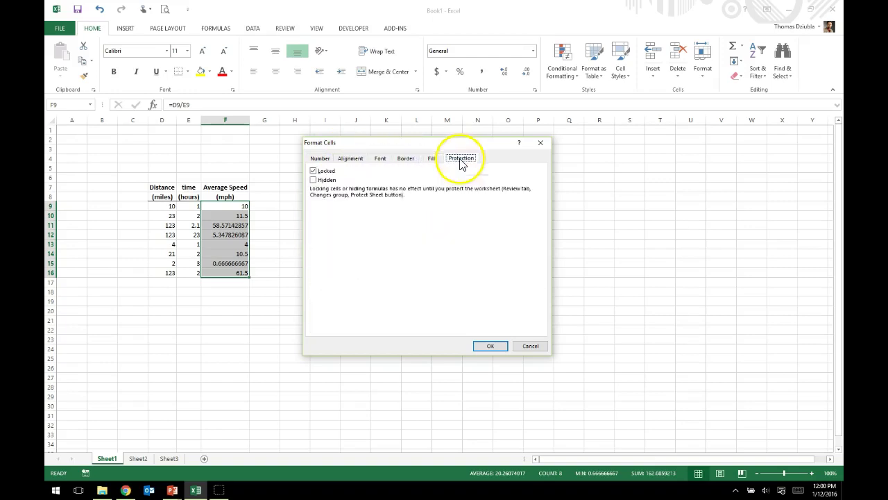
click(321, 159)
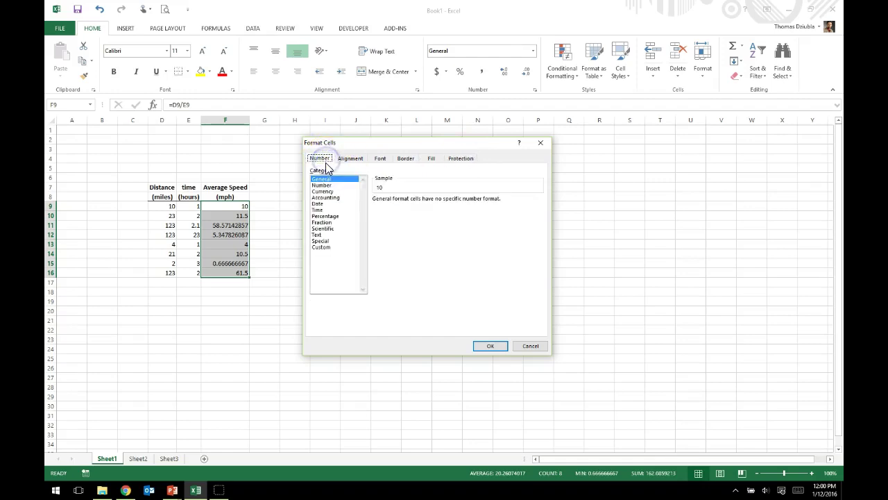
- Choose the Number category for the average speeds and turn the 1000 separator on and off again
click(329, 179)
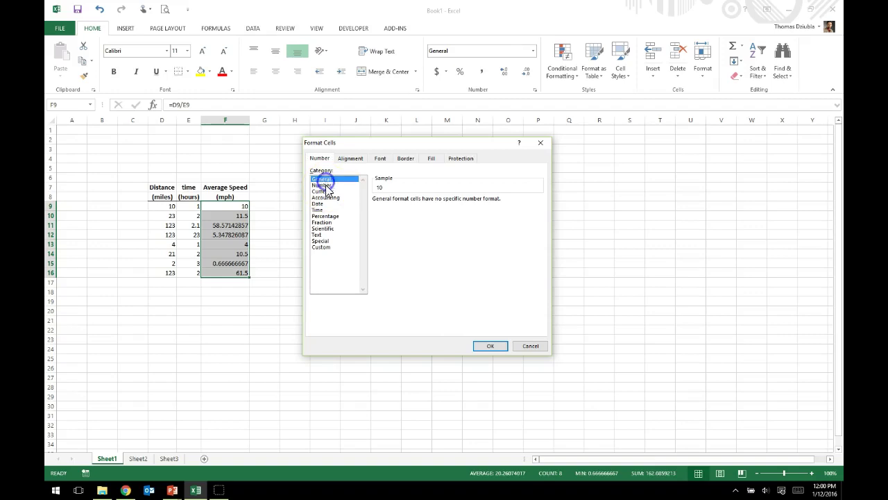
click(324, 185)
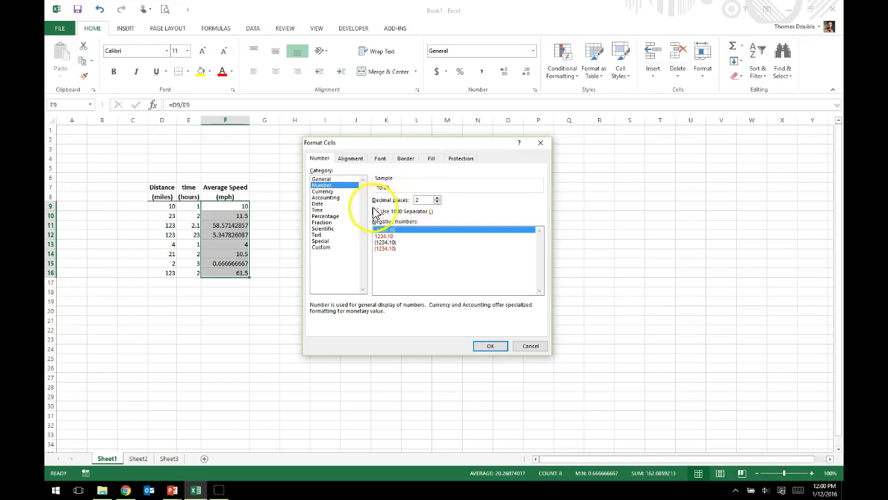
click(376, 211)
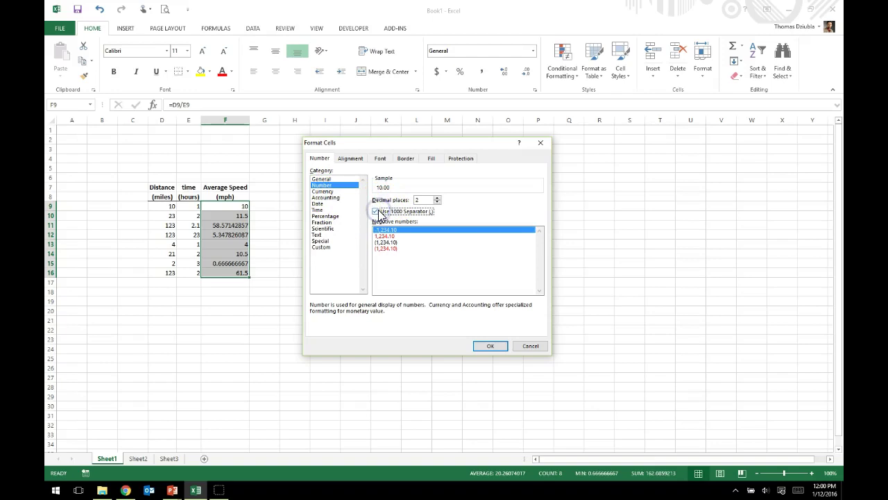
click(377, 212)
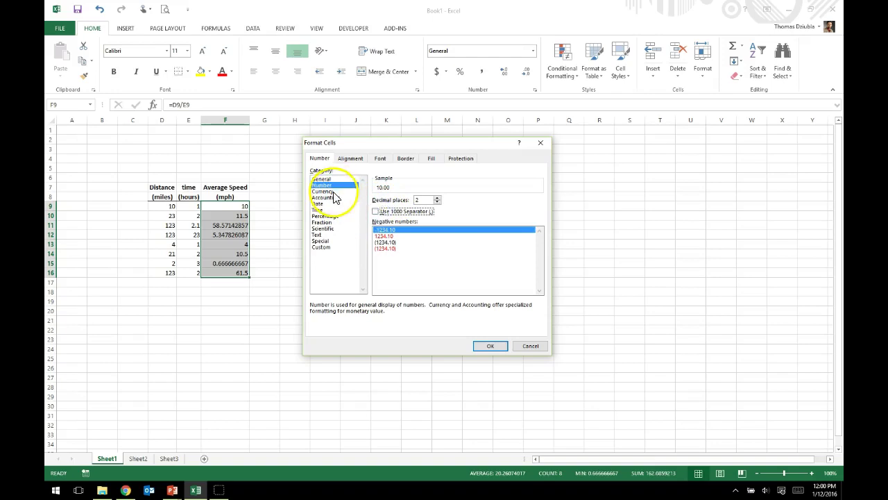
- Try the red and parenthesised negative number styles, and return to the plain minus style -1234.10
click(383, 236)
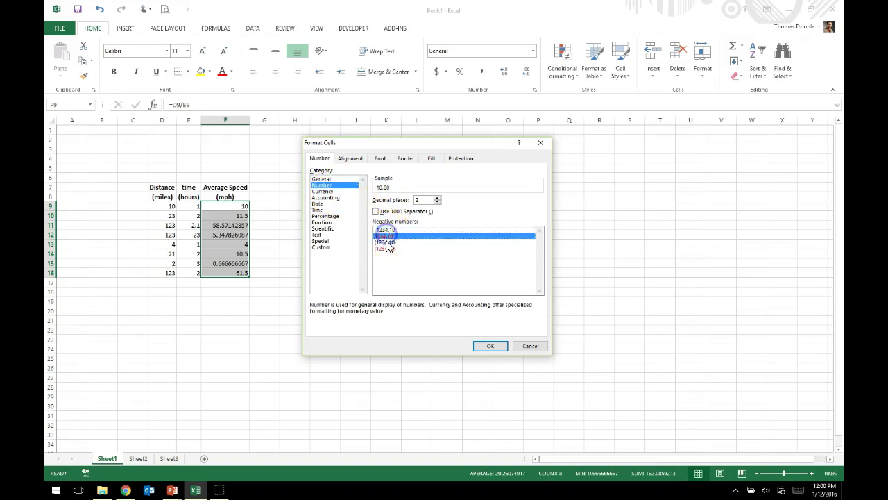
click(386, 241)
click(386, 231)
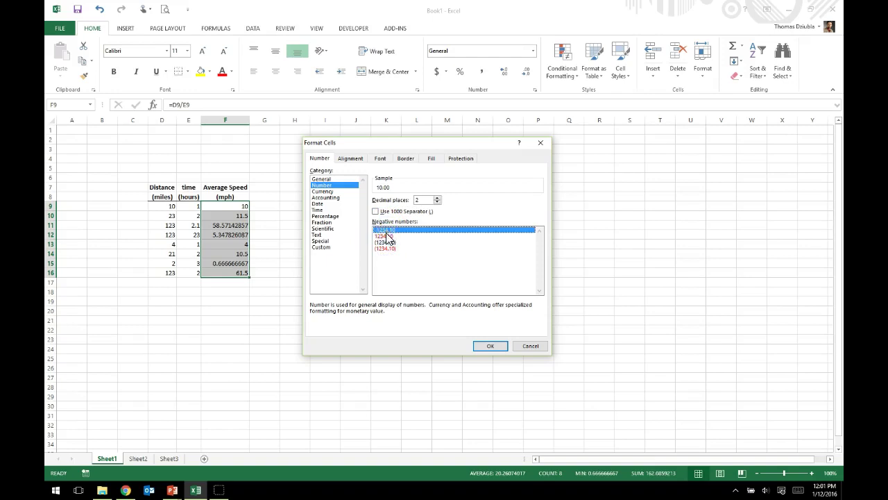
click(389, 236)
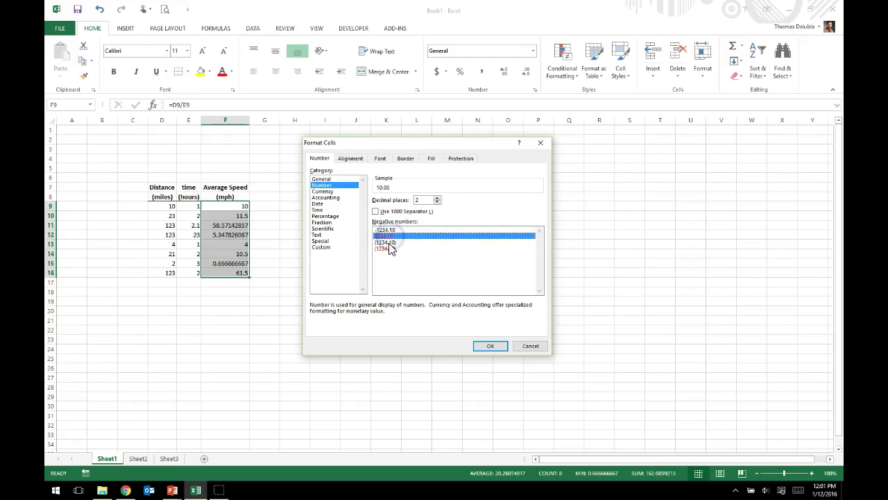
click(396, 242)
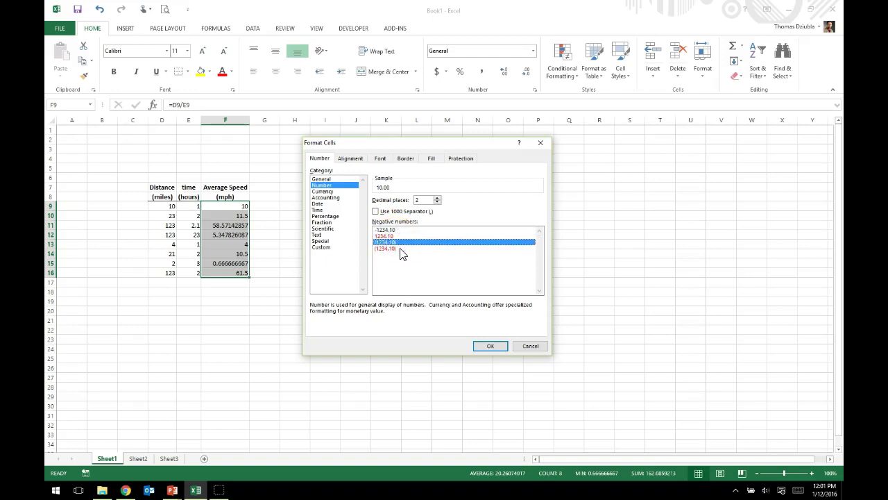
click(390, 230)
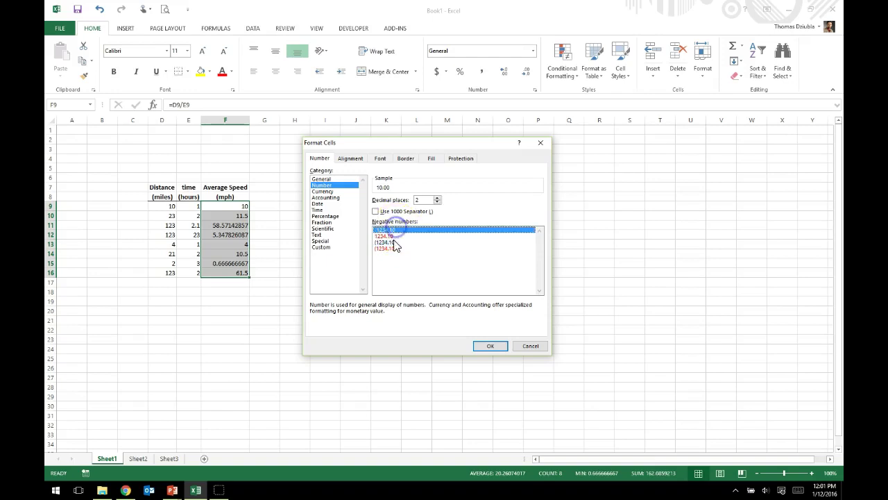
- Reduce the decimal places to 1, compare the Currency and Accounting formats, and apply the Number format to F9:F16
click(437, 202)
click(344, 193)
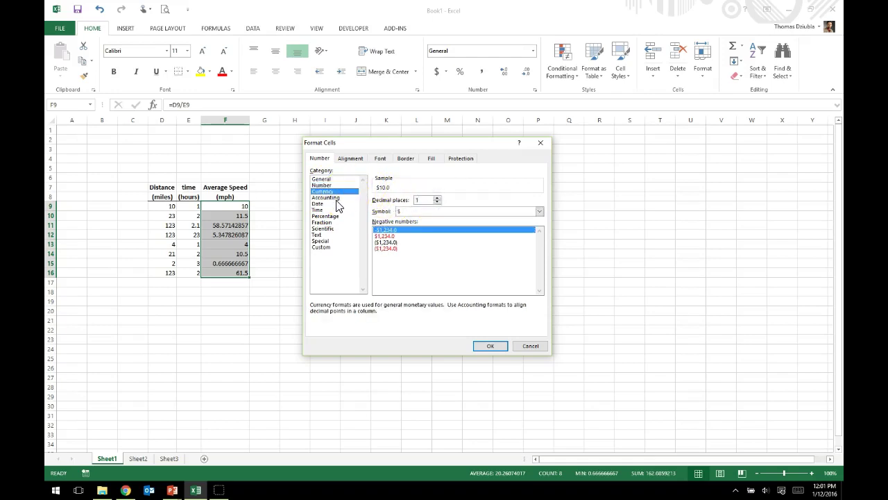
click(330, 198)
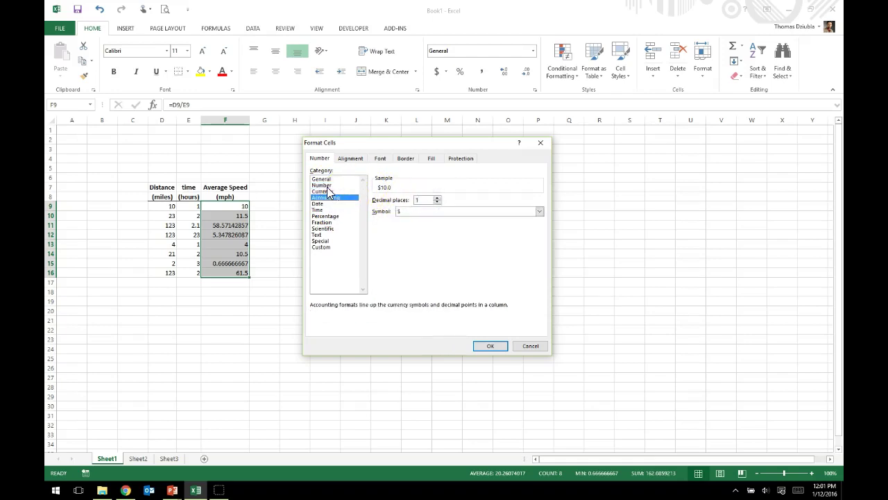
click(325, 185)
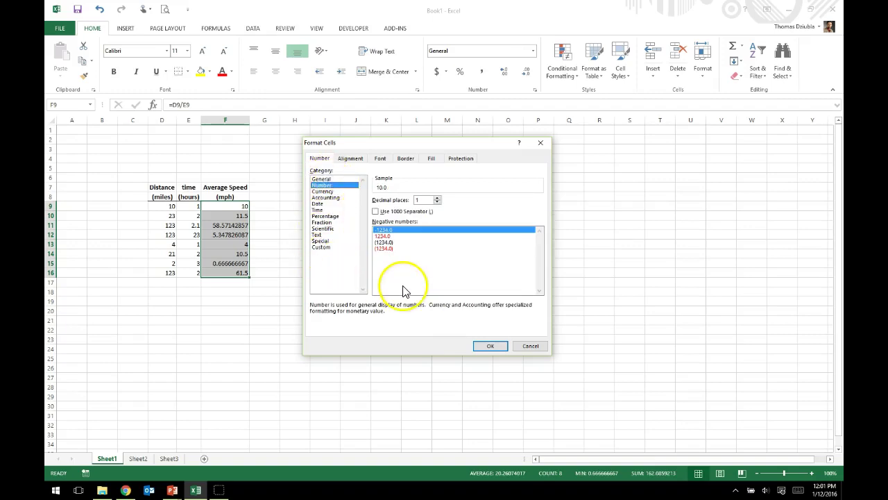
click(491, 346)
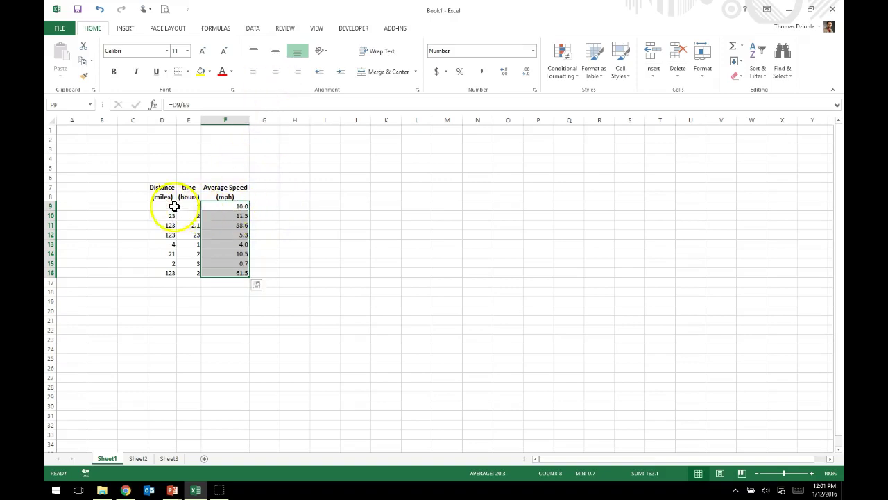
- Center the distance, time and average speed values in D9:F16 horizontally
drag(169, 206, 222, 272)
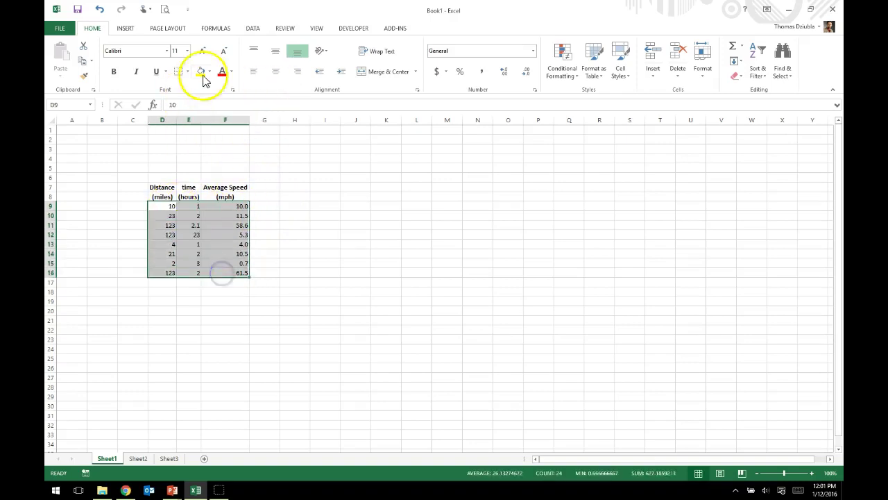
click(276, 71)
click(269, 290)
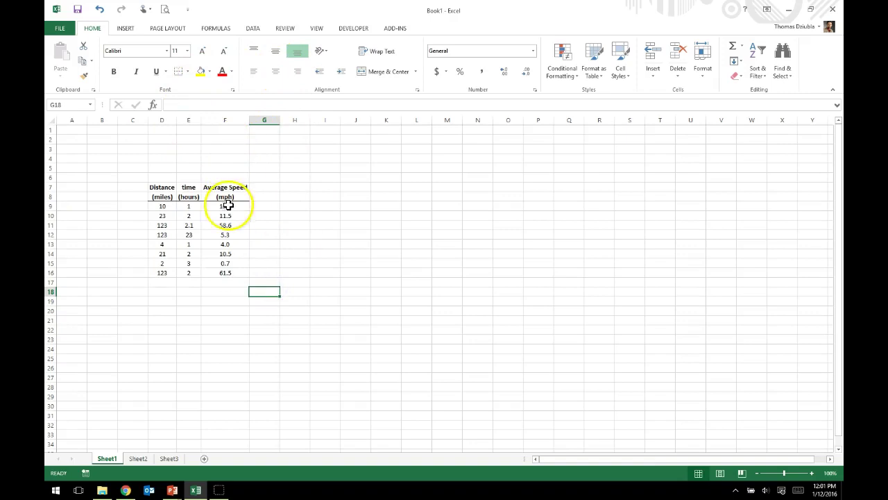
- Add outside borders around the whole table in D7:F16
drag(224, 188, 166, 272)
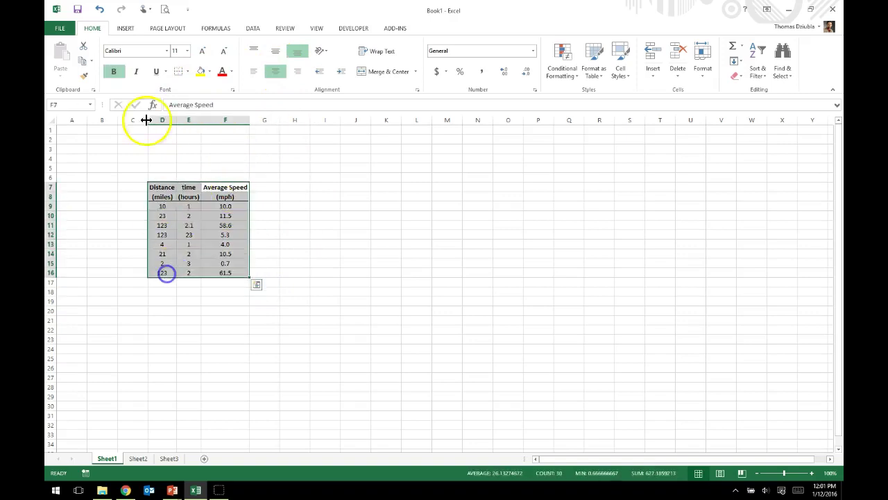
click(187, 71)
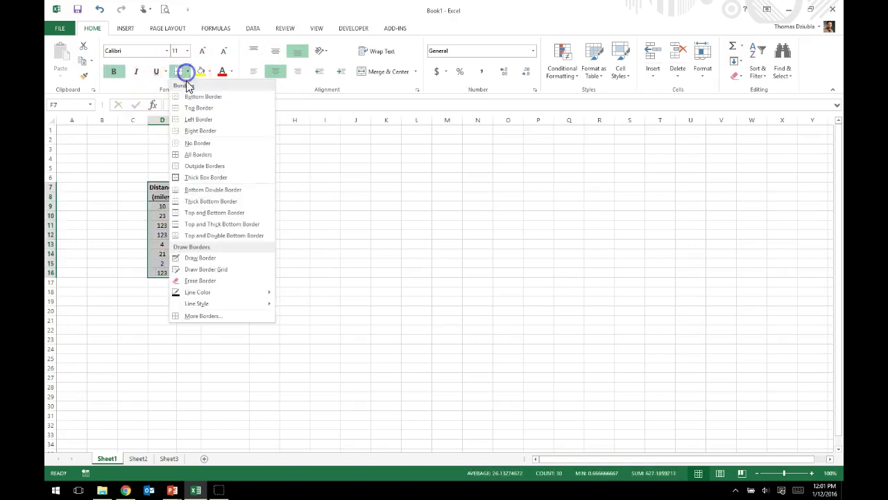
click(216, 166)
click(311, 224)
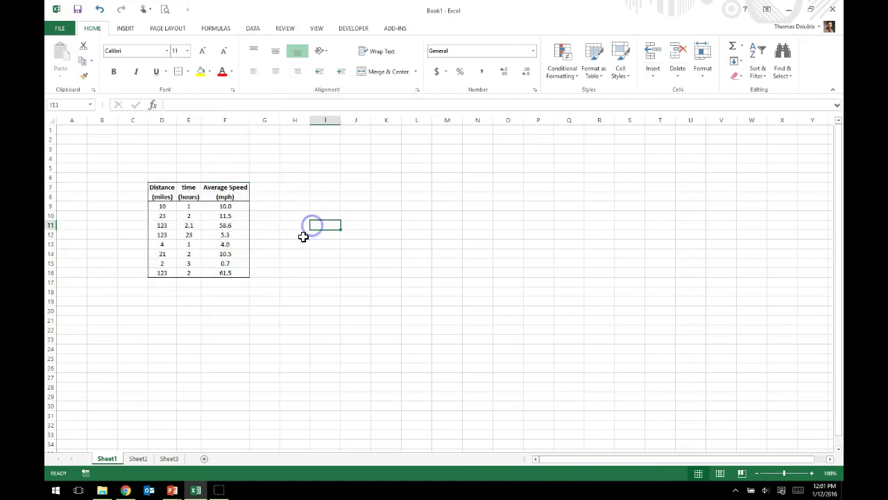